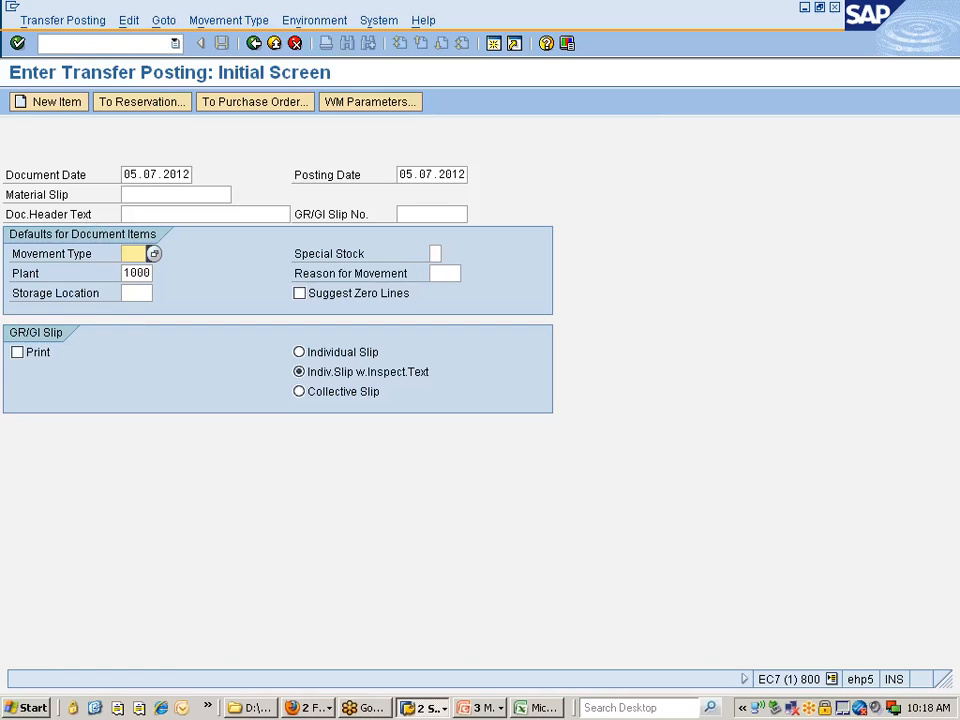
Open the Stock Overview transaction MMBE in a new session
click(41, 43)
text(/ommbe)
key(Return)
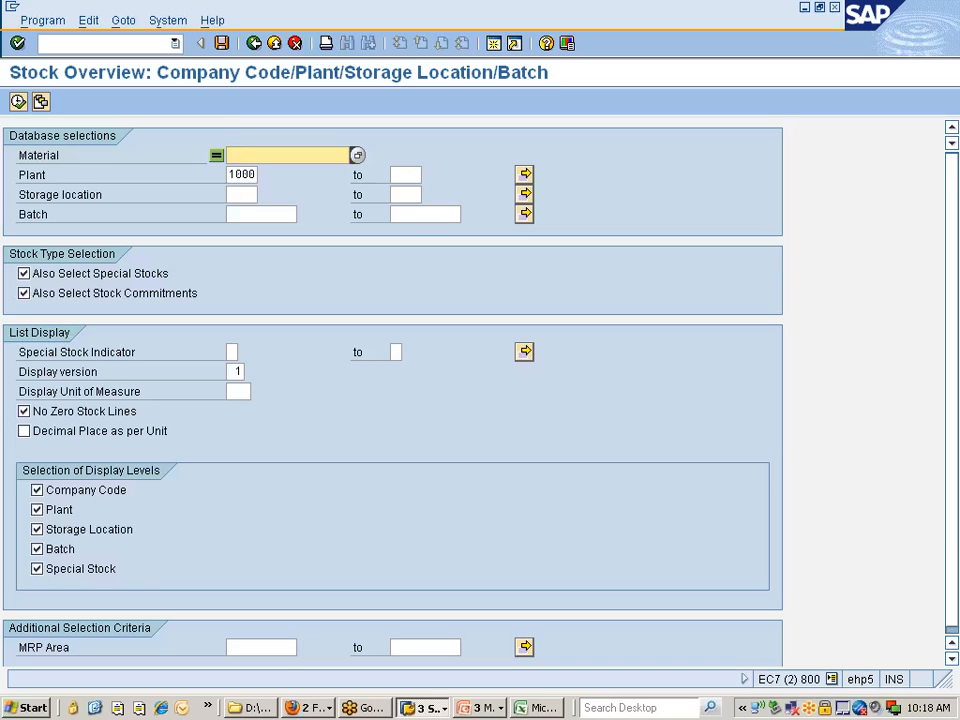
Start the goods movement transaction MIGO in another new session
click(100, 43)
text(/onigo)
key(Return)
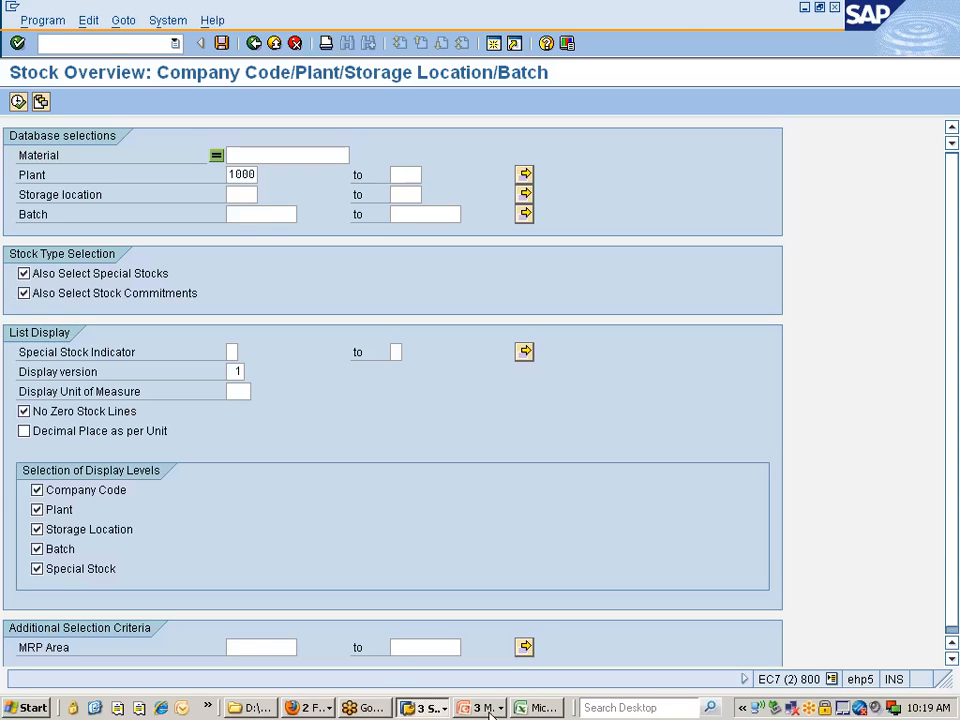
click(425, 707)
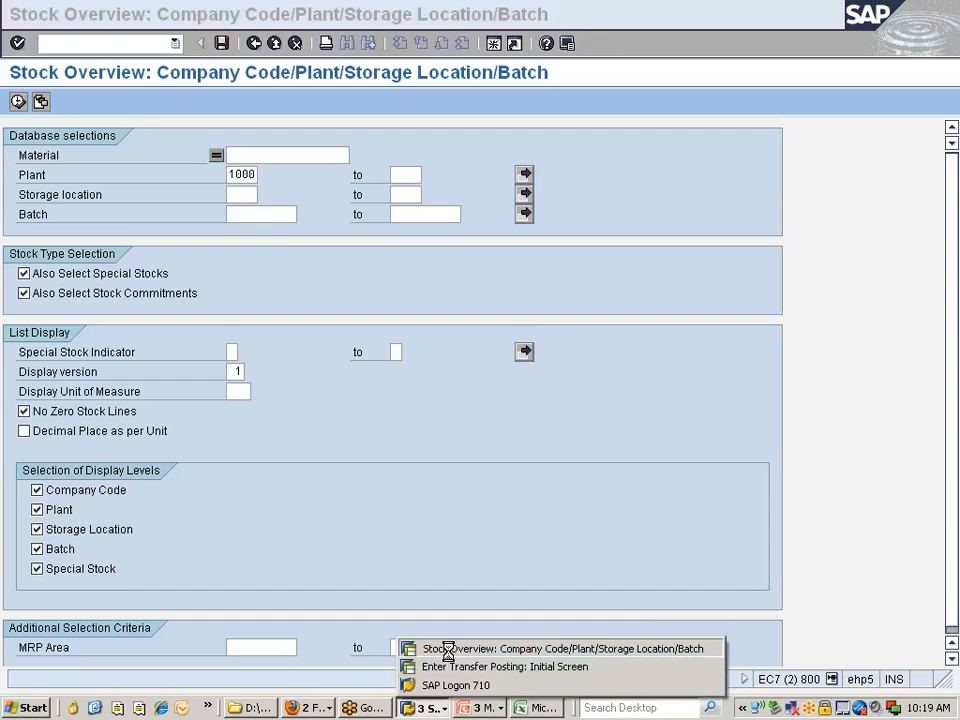
click(450, 666)
click(428, 707)
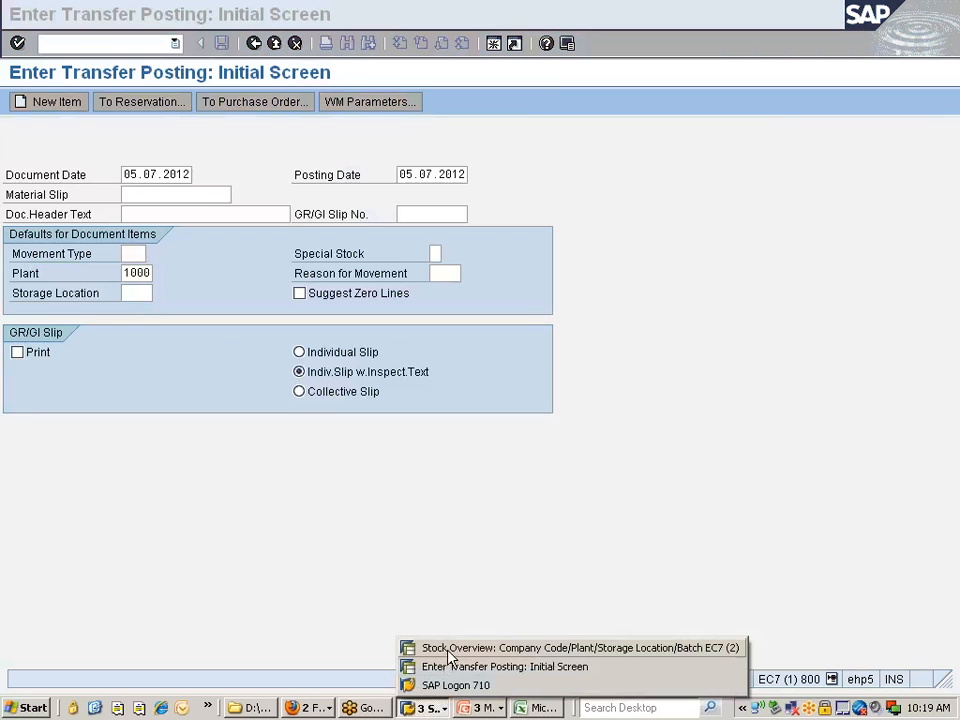
click(422, 647)
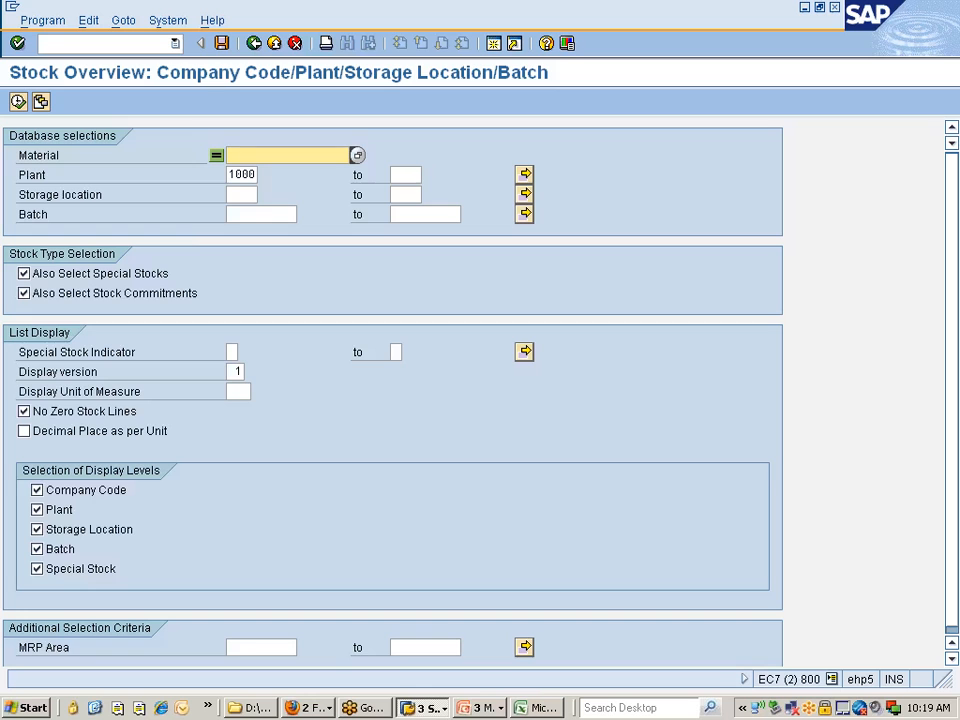
click(175, 43)
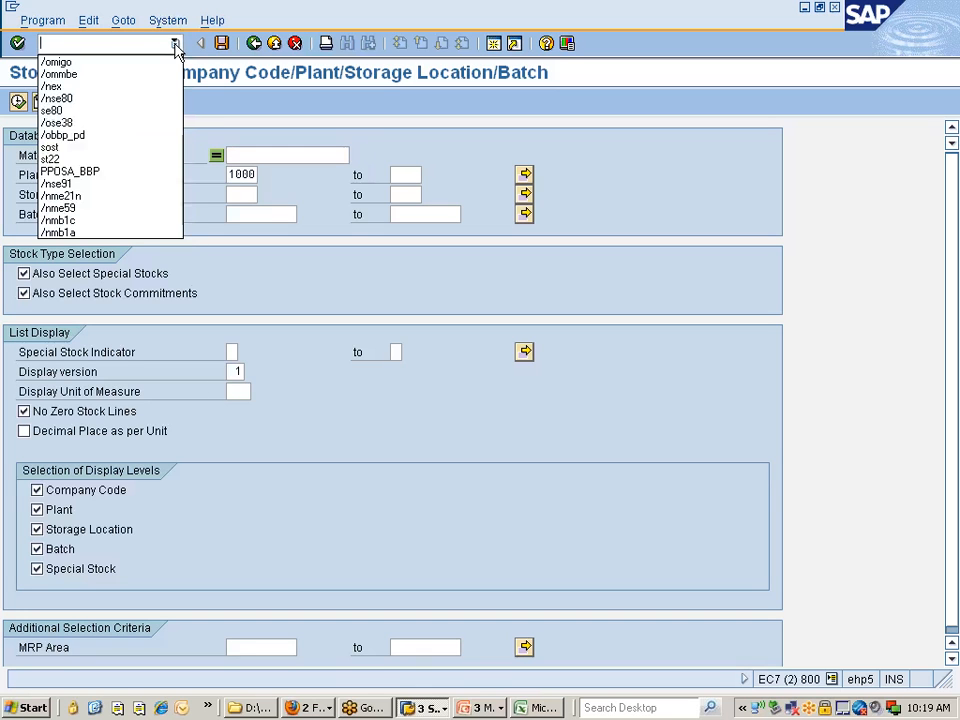
click(315, 380)
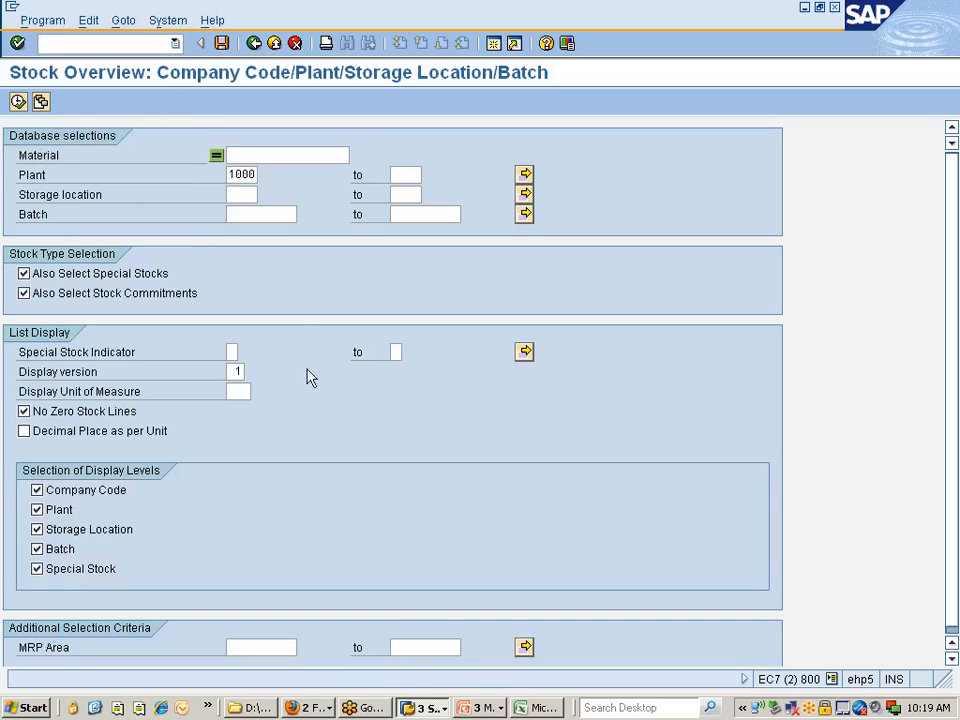
Bring up the Goods Receipt Purchase Order session and check which transaction actions it offers
click(422, 707)
click(445, 666)
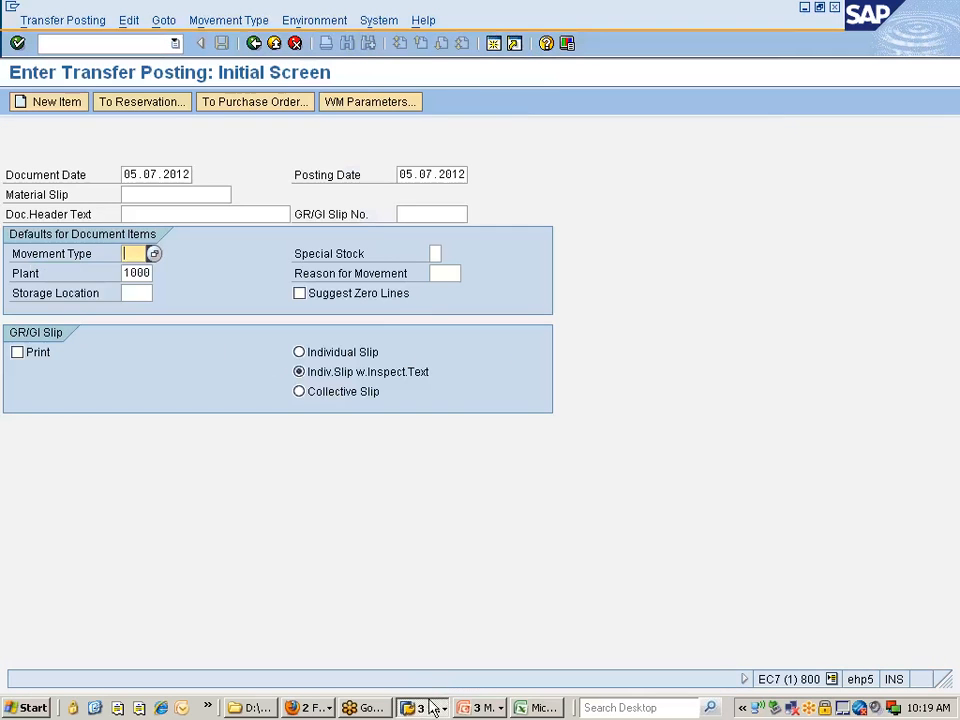
click(428, 707)
click(448, 650)
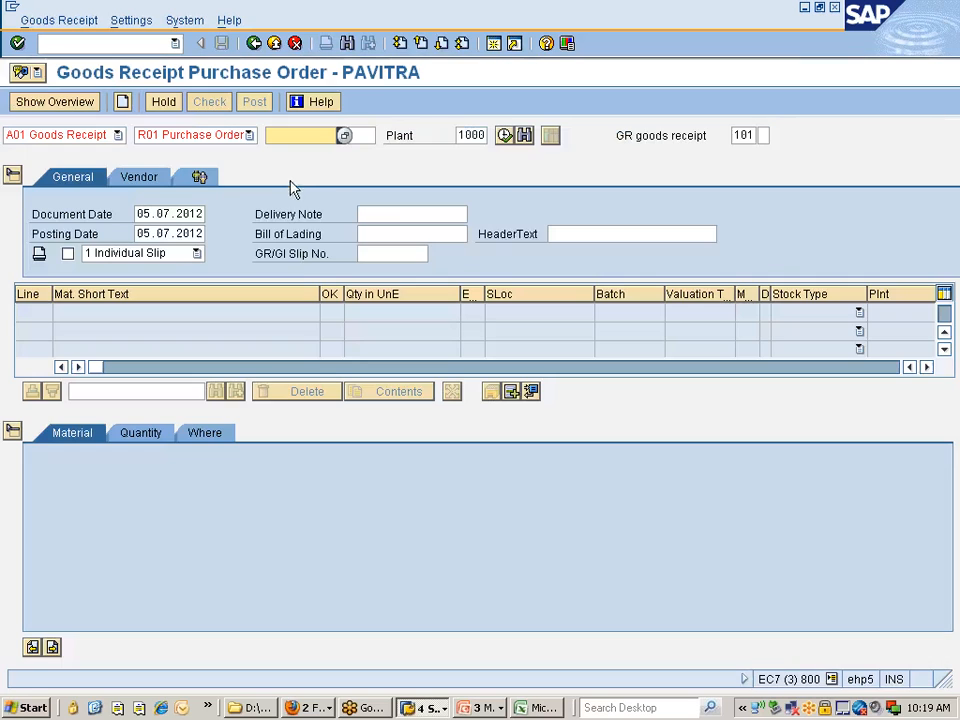
click(117, 135)
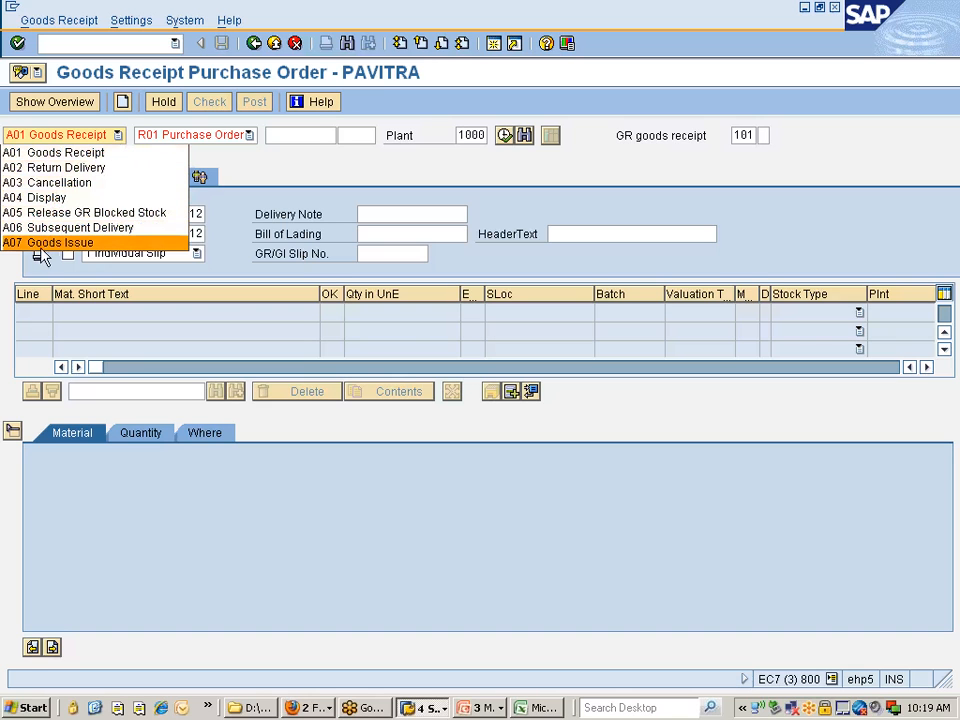
click(125, 494)
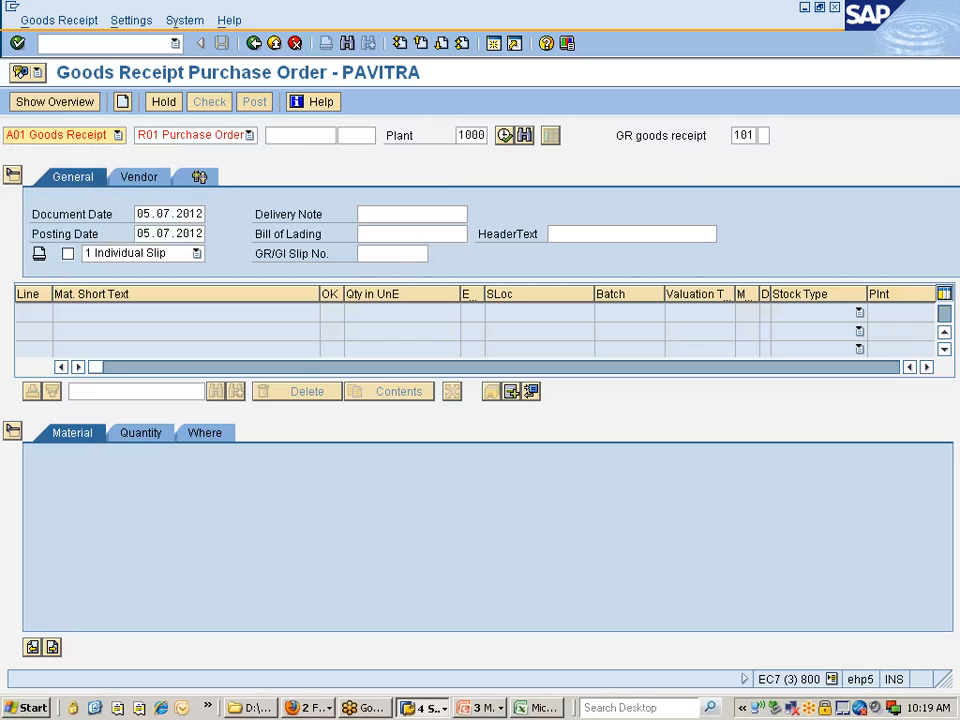
Open SPRO in a new session and display the SAP Reference IMG
click(92, 44)
text(/ospro)
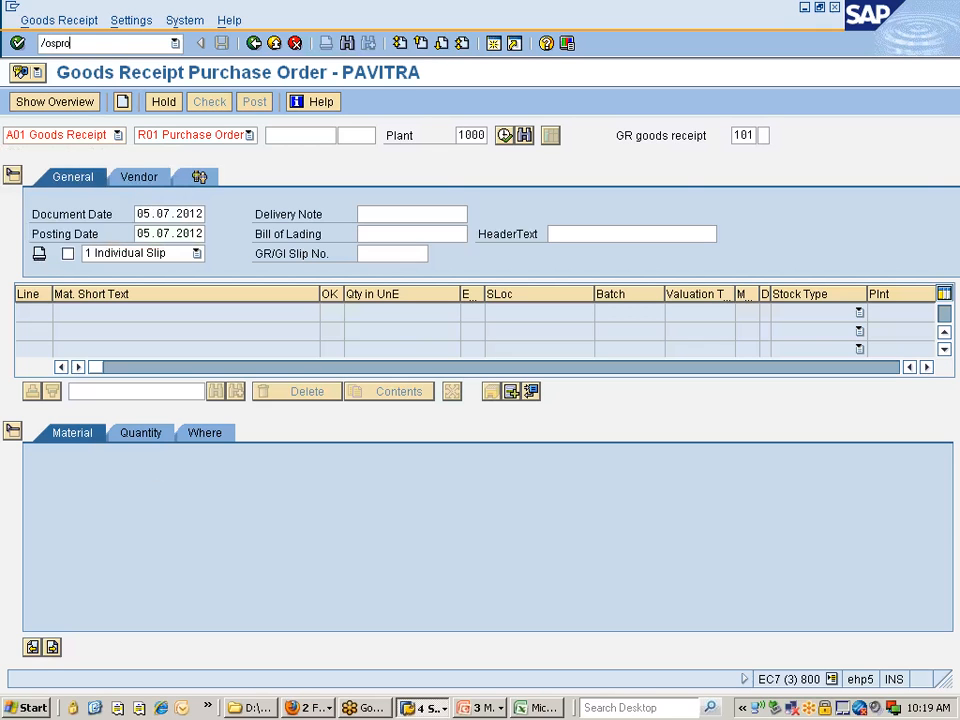
key(Return)
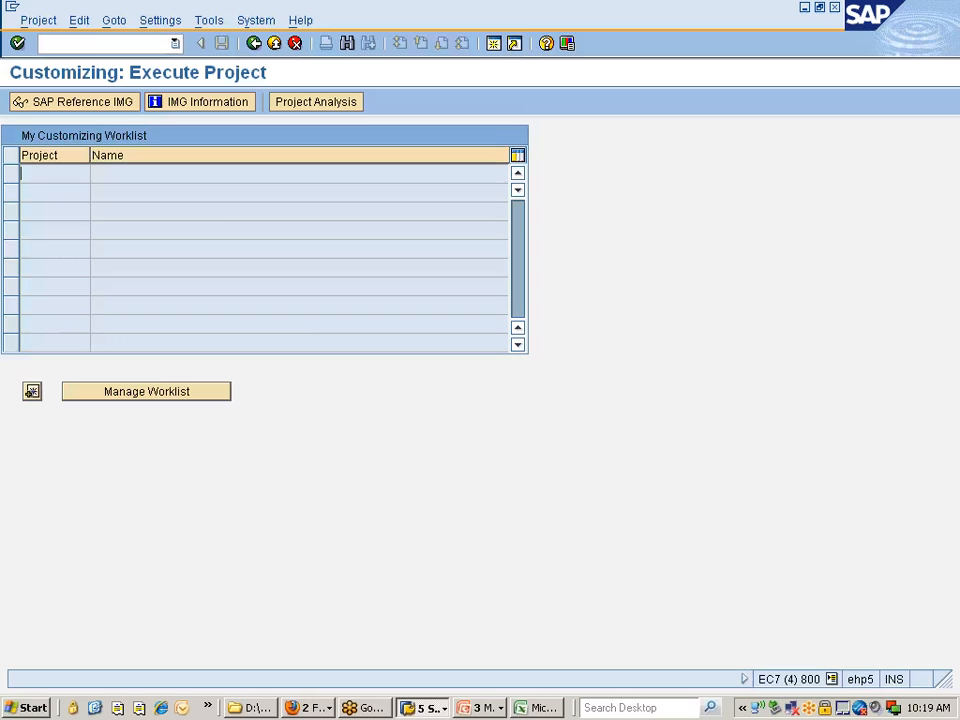
click(85, 104)
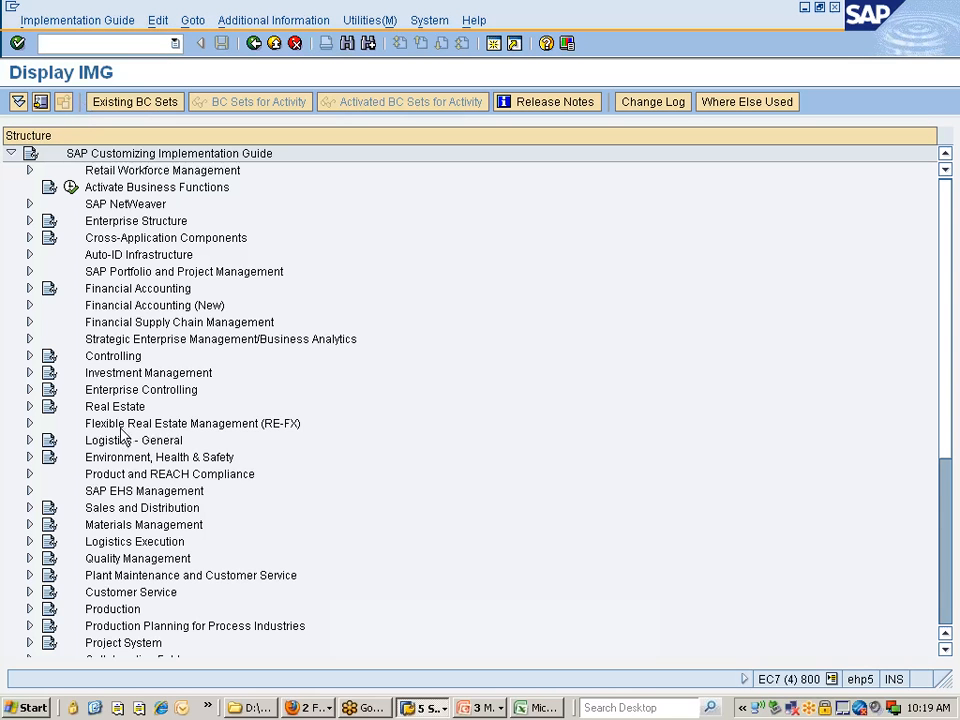
Expand Materials Management and its Inventory Management and Physical Inventory node in the implementation guide
double_click(108, 527)
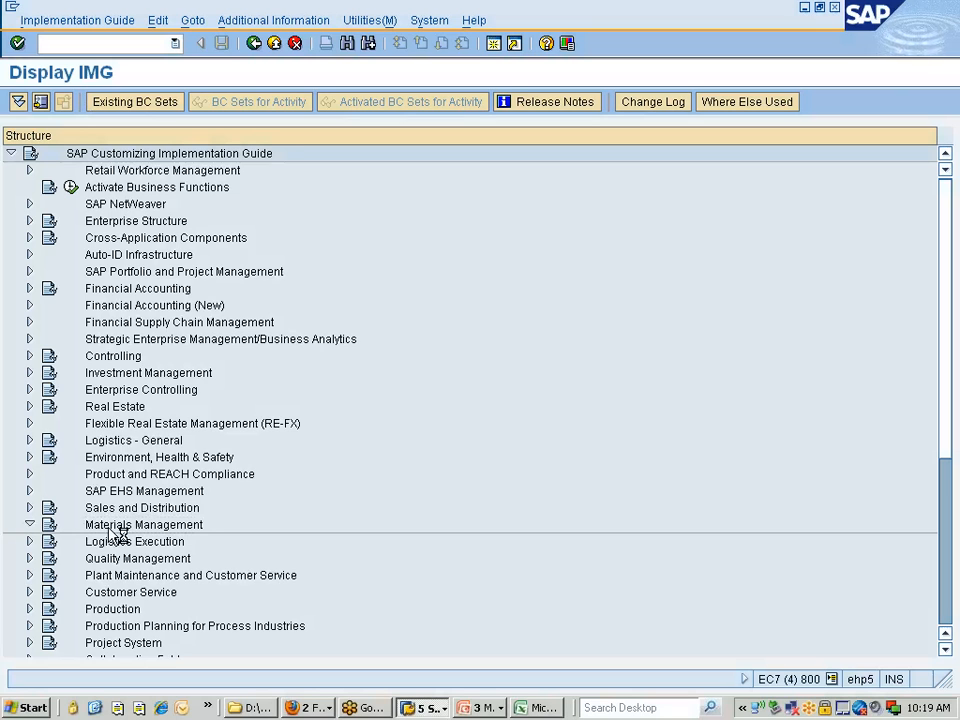
key(Up)
key(Up)
key(Up)
key(Up)
key(Up)
key(Down)
key(Up)
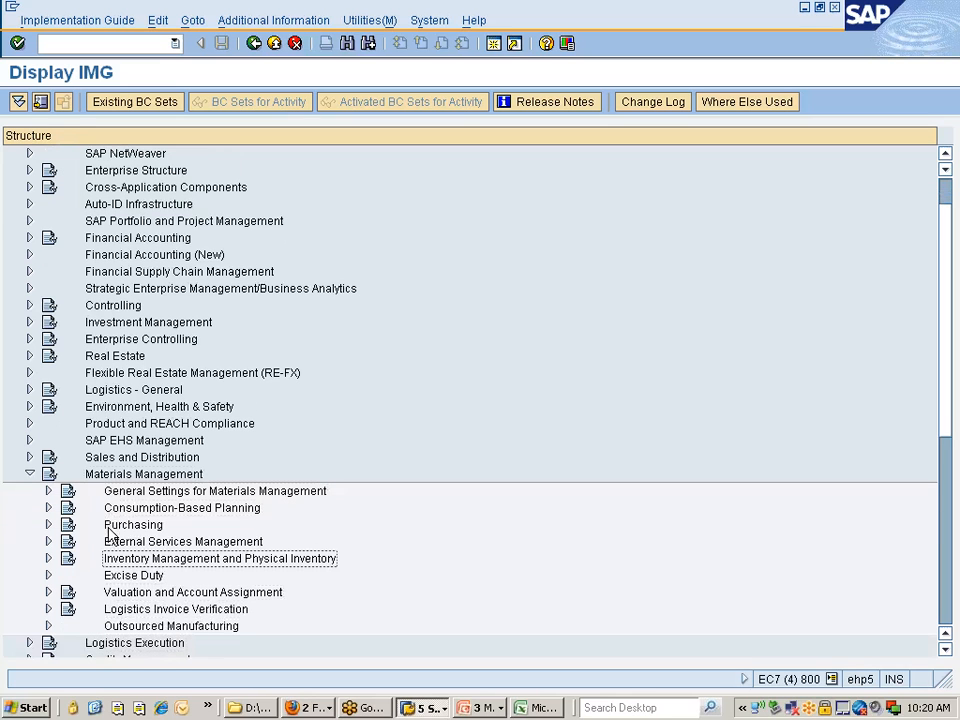
key(Right)
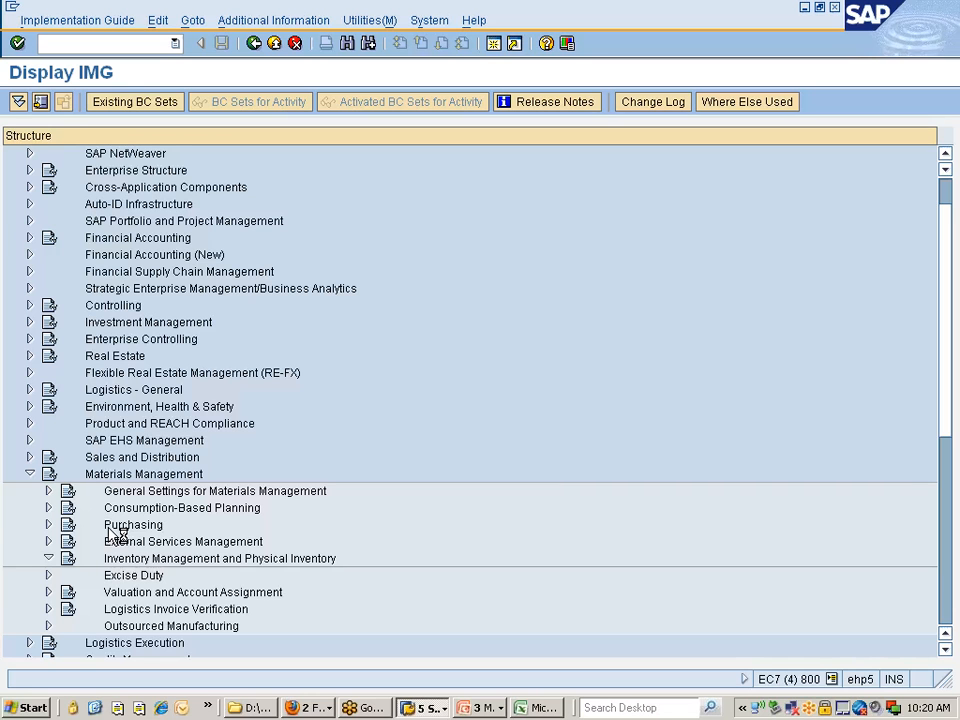
Expand the Goods Receipt node under Inventory Management and look through its configuration activities for the MIGO action settings
key(Down)
key(Down)
key(Down)
key(Down)
key(Down)
key(Down)
key(Up)
key(Up)
key(Down)
key(Down)
key(Down)
key(Right)
key(Down)
key(Down)
key(Down)
key(Down)
key(Down)
key(Down)
key(Down)
key(Down)
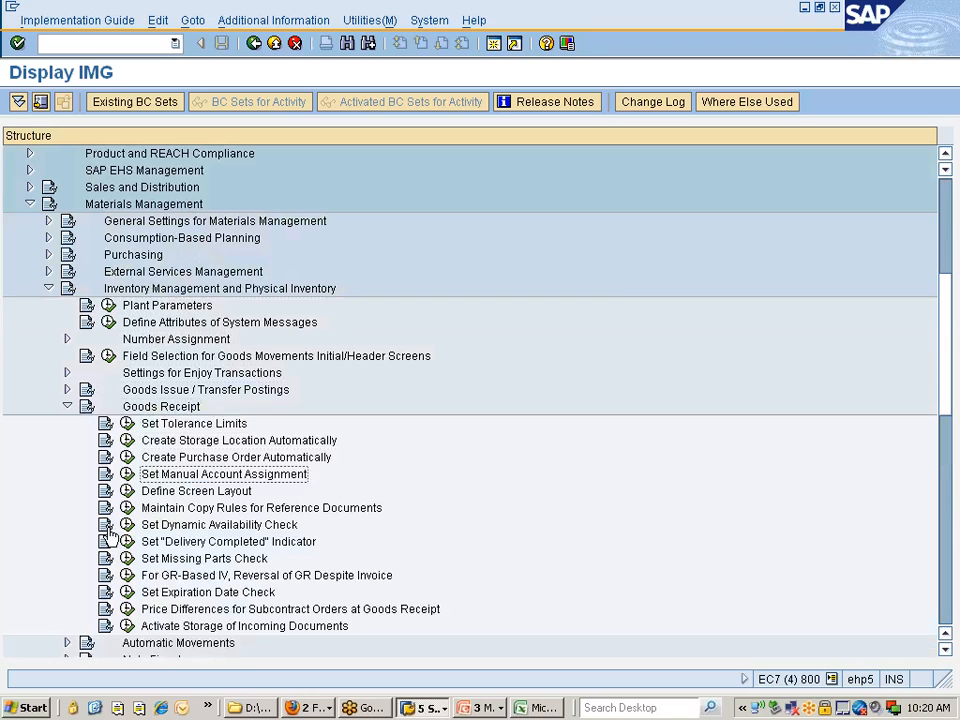
key(Down)
key(Down)
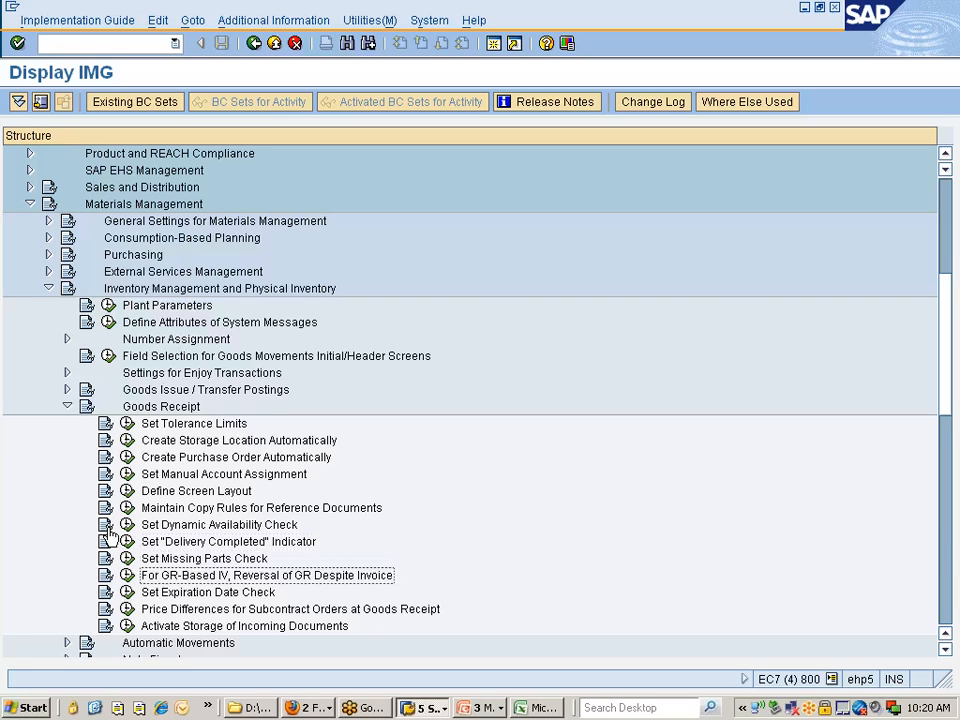
key(Down)
key(Down)
key(Down)
key(Up)
key(Up)
key(Up)
key(Up)
key(Up)
key(Up)
key(Up)
key(Up)
key(Up)
key(Up)
key(Up)
key(Up)
key(Up)
key(Up)
key(Up)
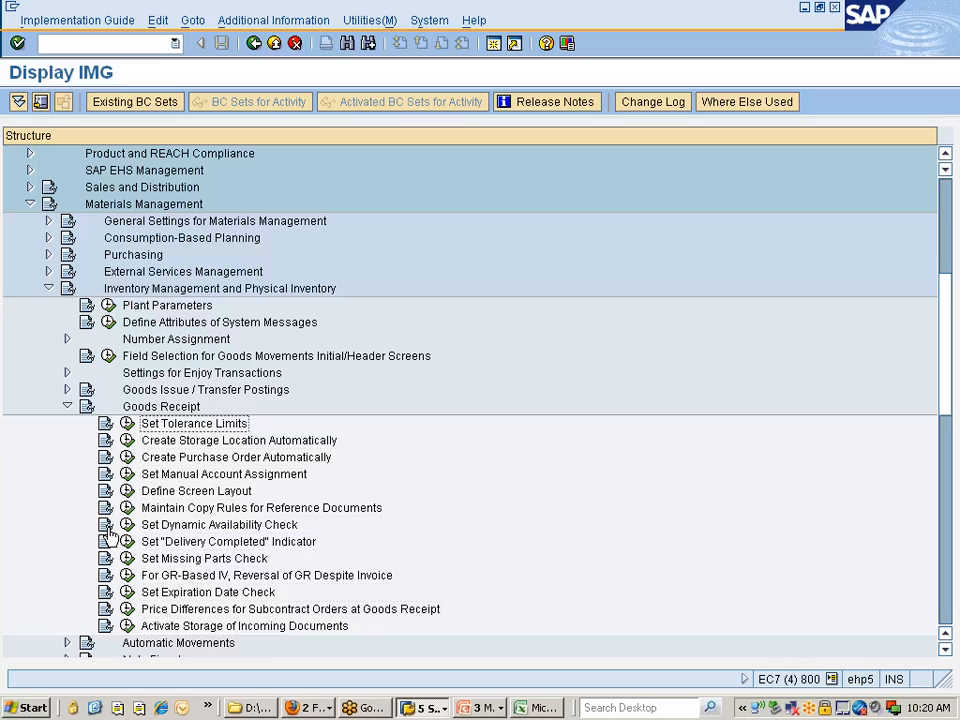
Under Settings for Enjoy Transactions, expand Settings for Goods Movements (MIGO) and execute Settings for Transactions and Reference Documents
key(Right)
key(Down)
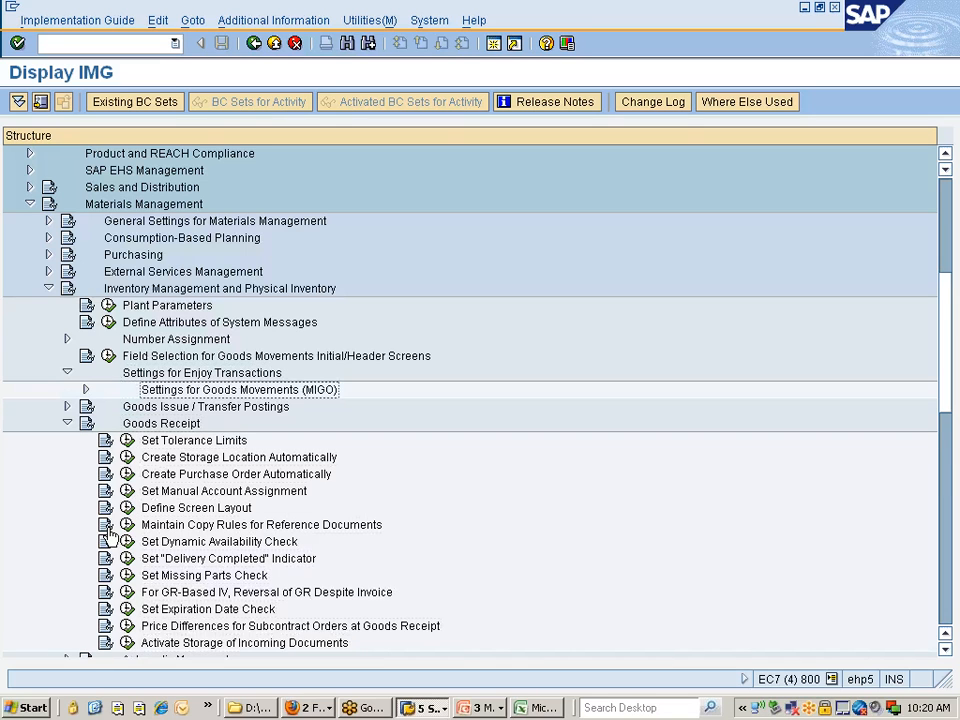
key(Right)
key(Down)
key(Down)
key(Down)
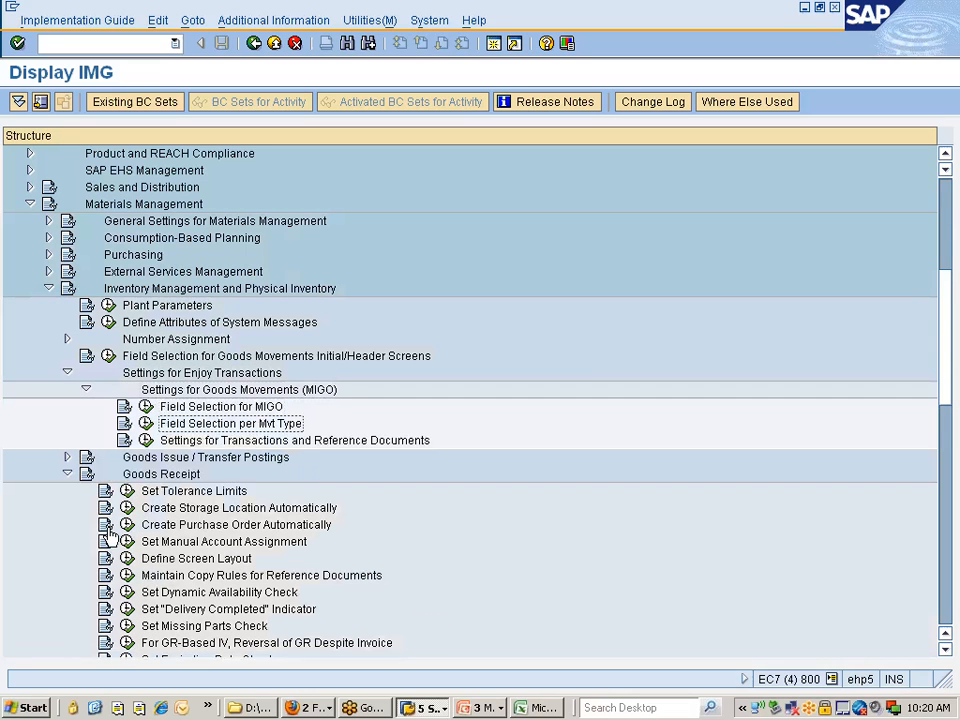
click(146, 441)
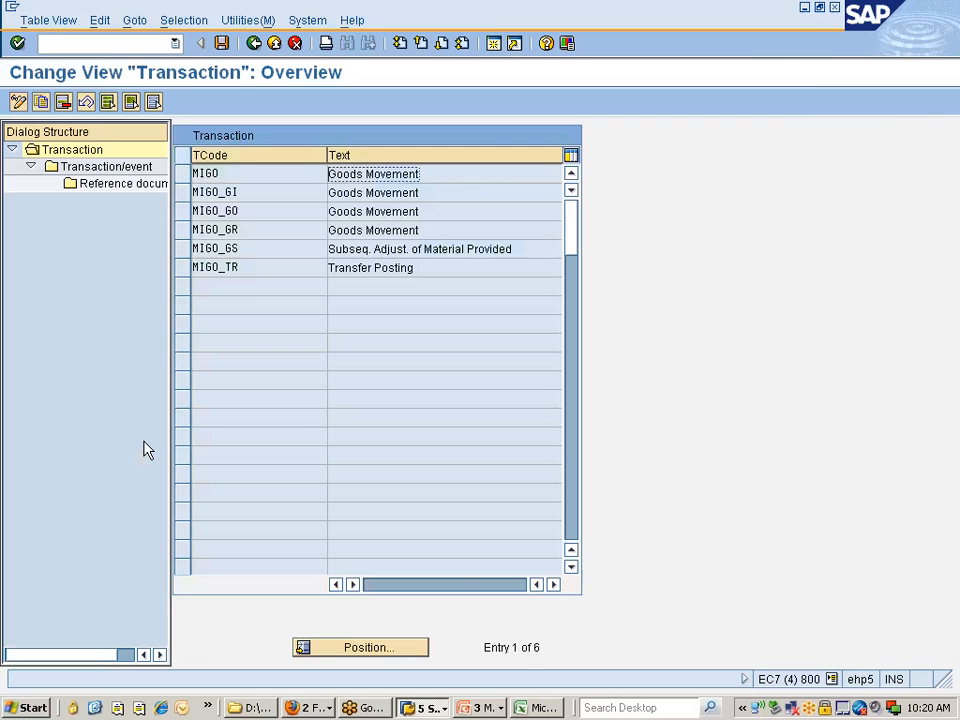
For MIGO, activate the events A08 Transfer Posting, A09 Remove from Storage and A10 Place in Storage, and save to the Nissan changes request
click(182, 173)
double_click(88, 170)
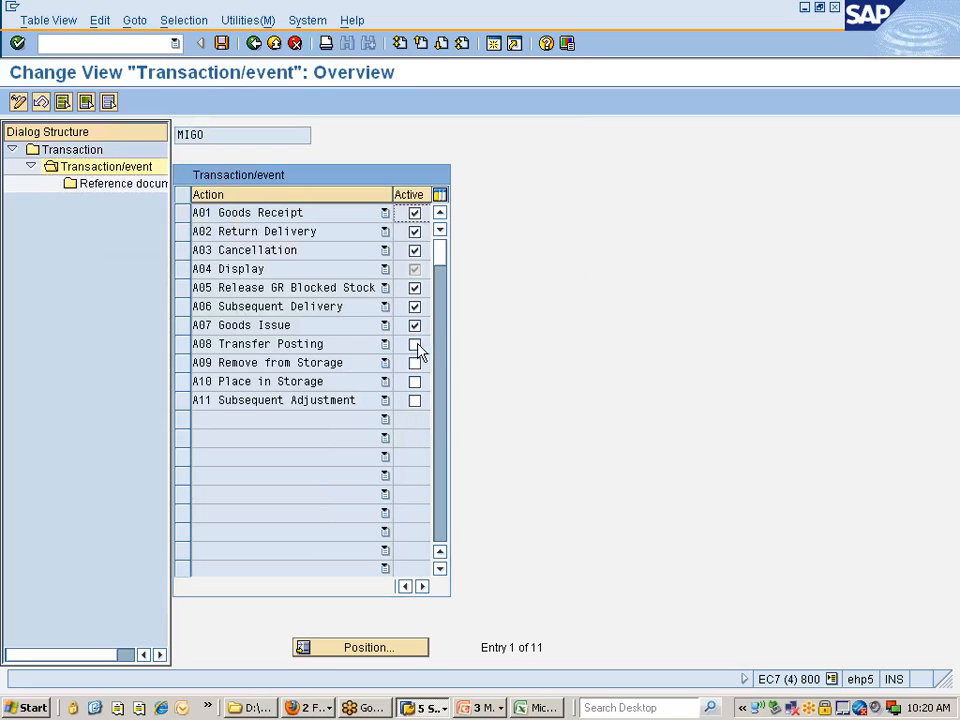
click(415, 345)
click(415, 363)
click(415, 382)
click(222, 43)
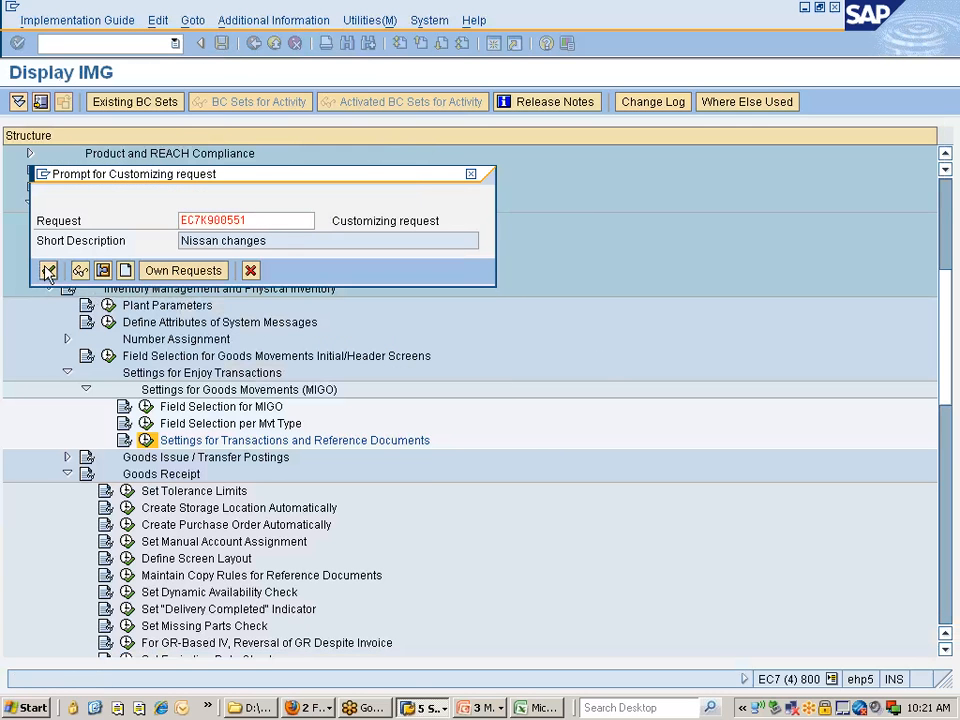
key(Return)
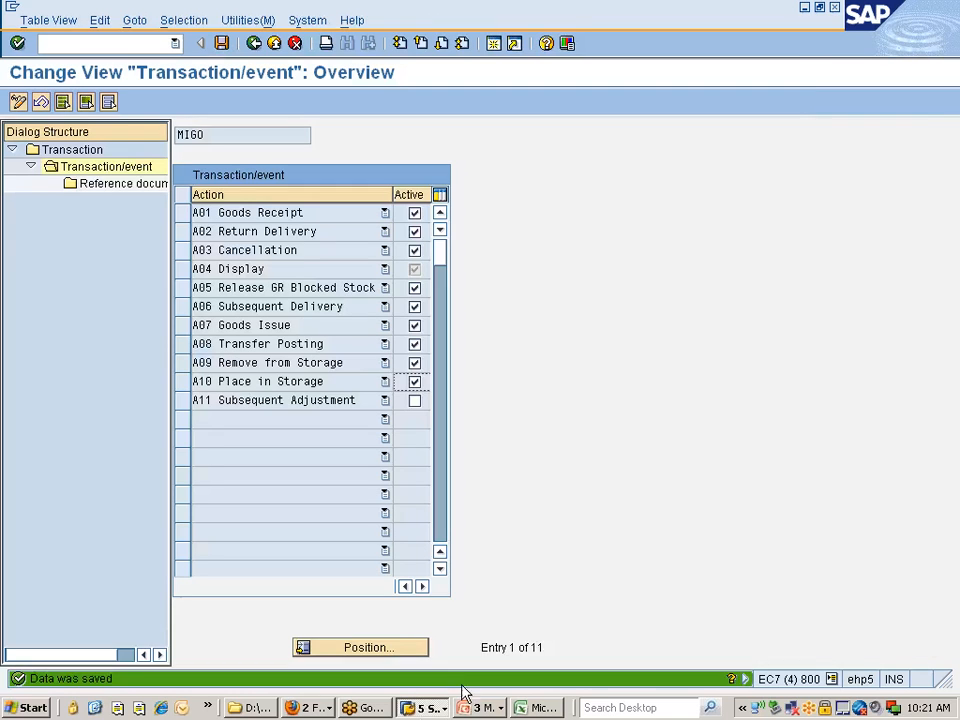
Return to the Goods Receipt Purchase Order session and restart MIGO to load the changed settings
click(436, 712)
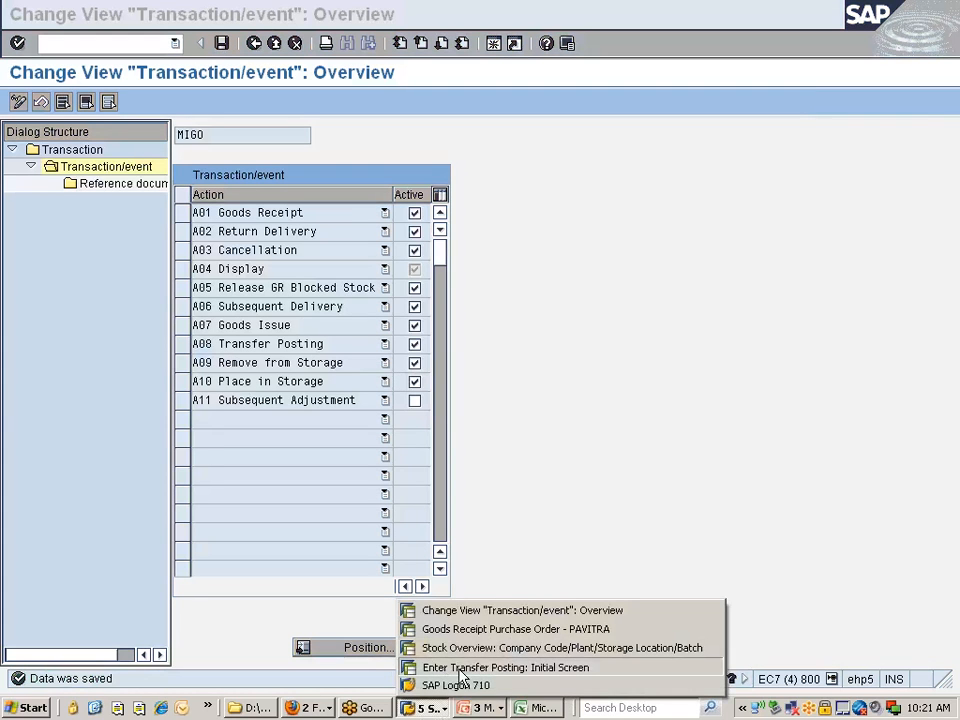
click(470, 667)
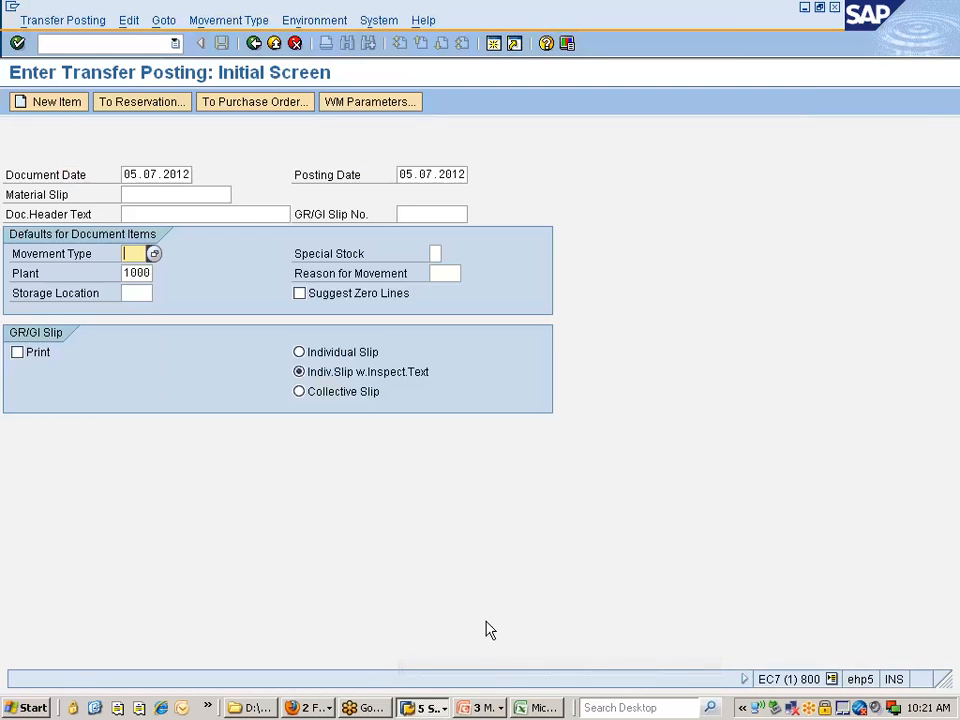
click(425, 708)
click(448, 632)
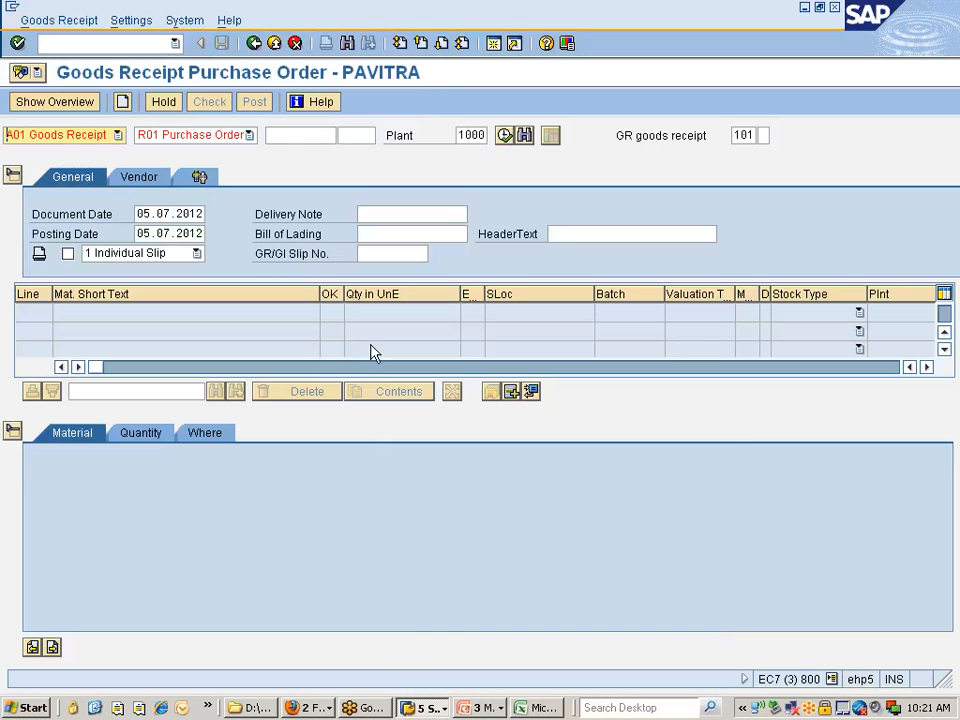
click(145, 45)
text(/nmigo)
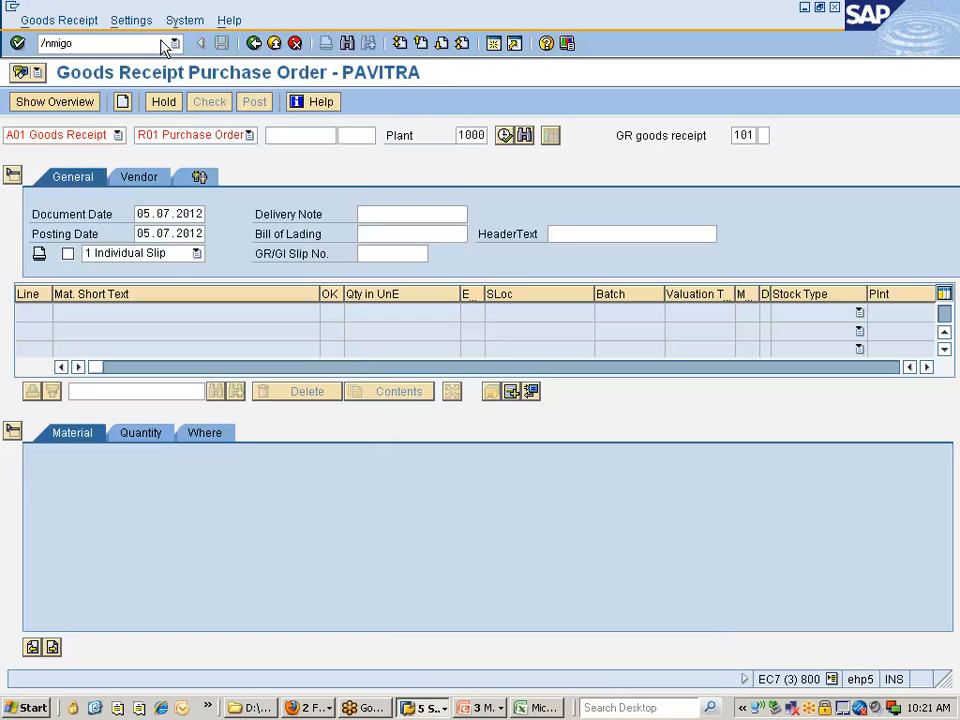
key(Return)
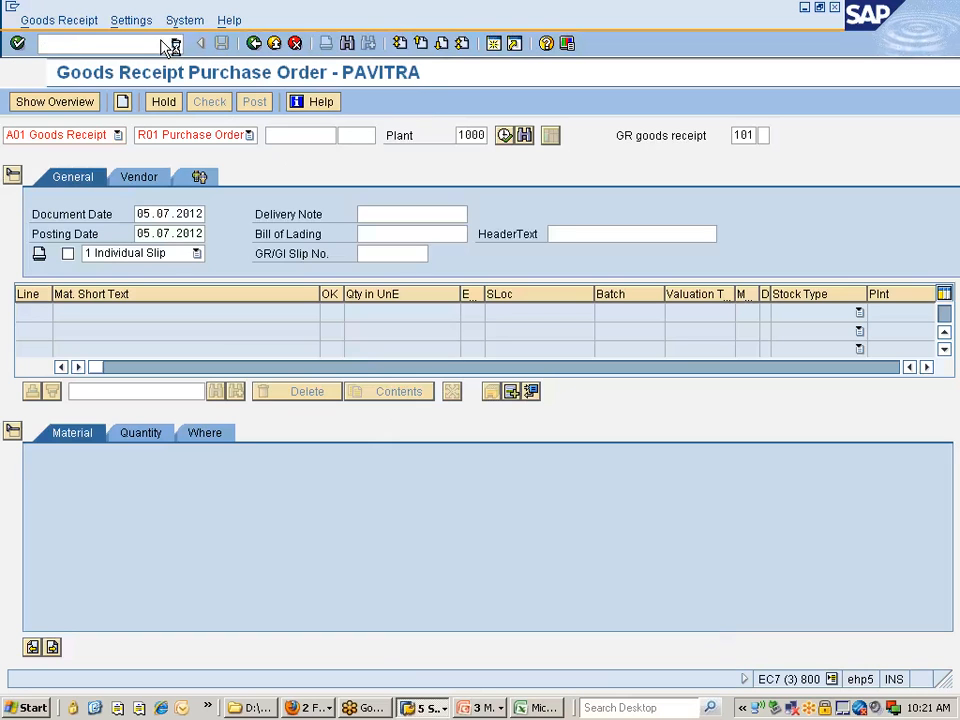
Check the transaction actions offered in MIGO, and return to the Enter Transfer Posting session
click(90, 134)
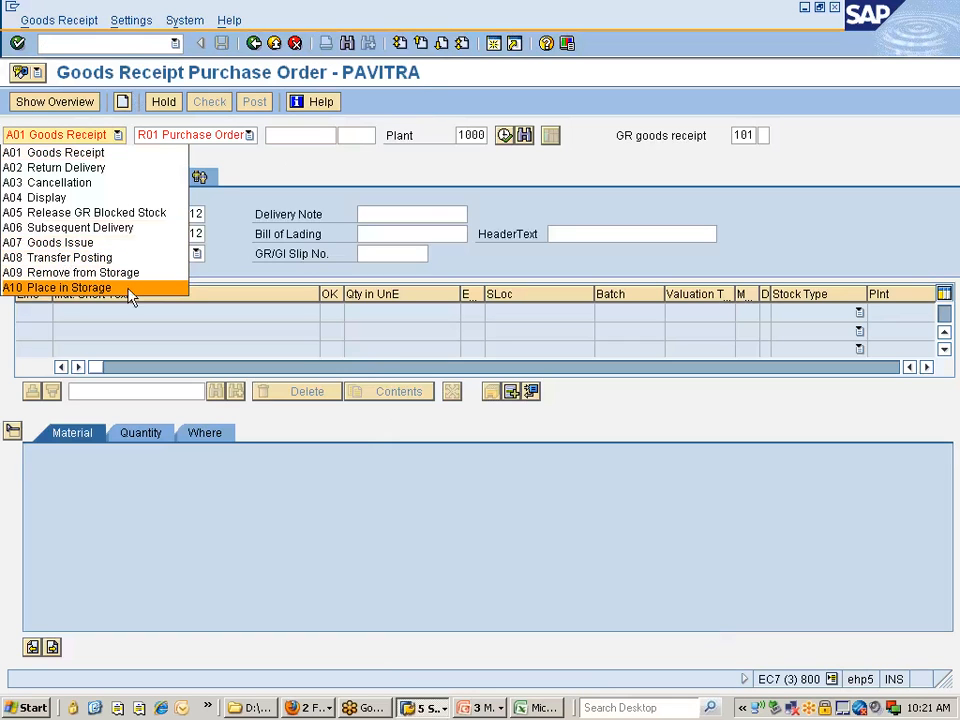
click(123, 528)
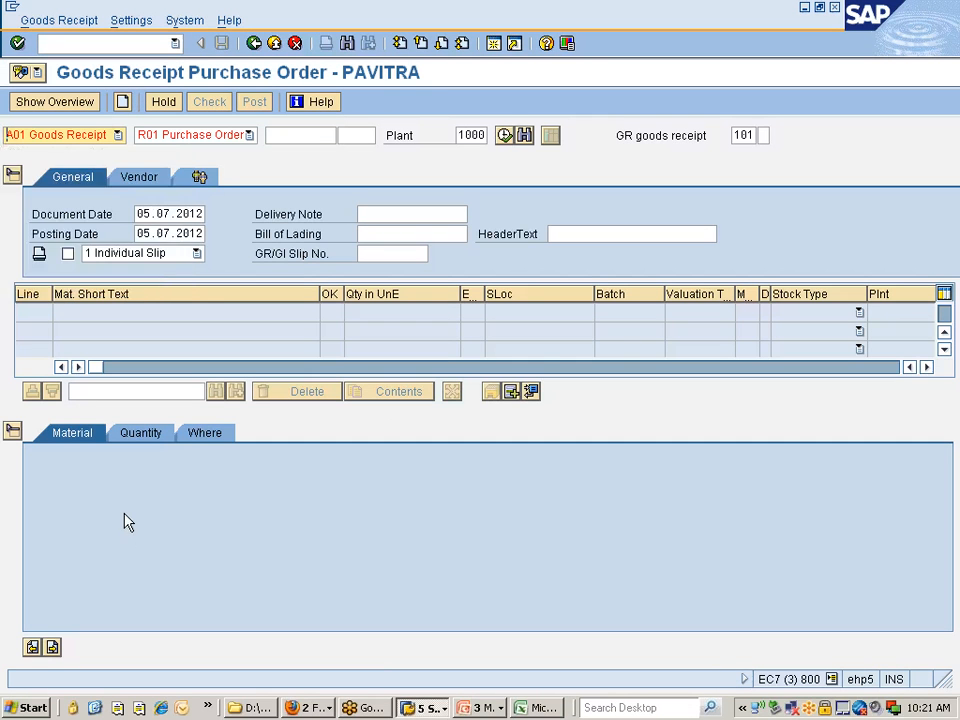
key(alt+Tab)
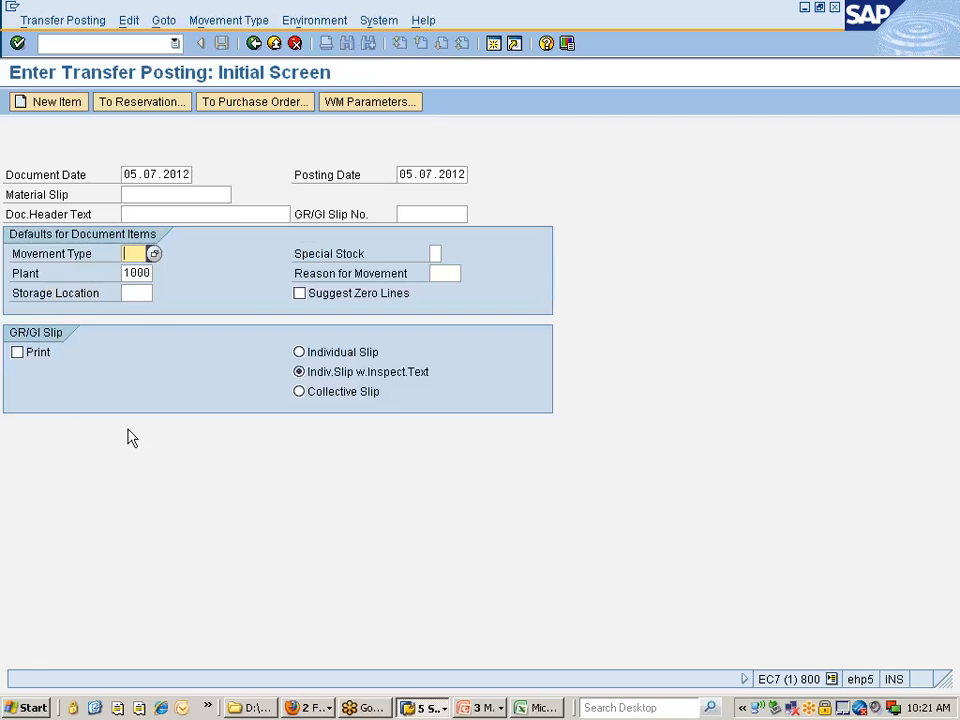
Set the system information in the status bar to show the transaction code
click(830, 679)
click(776, 603)
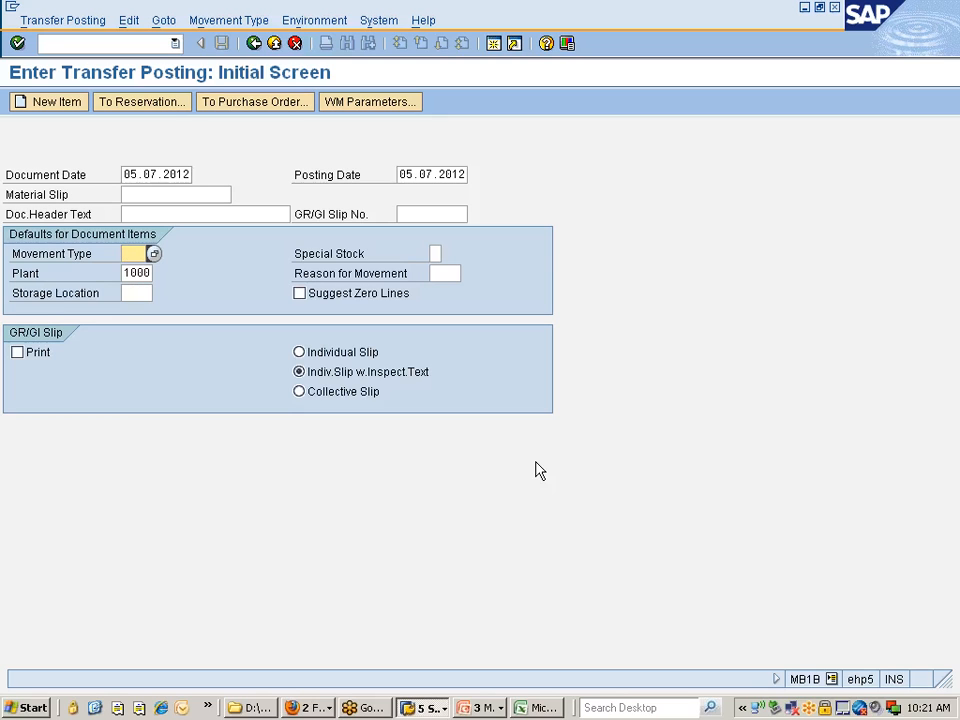
text(311)
key(BackSpace)
key(BackSpace)
key(BackSpace)
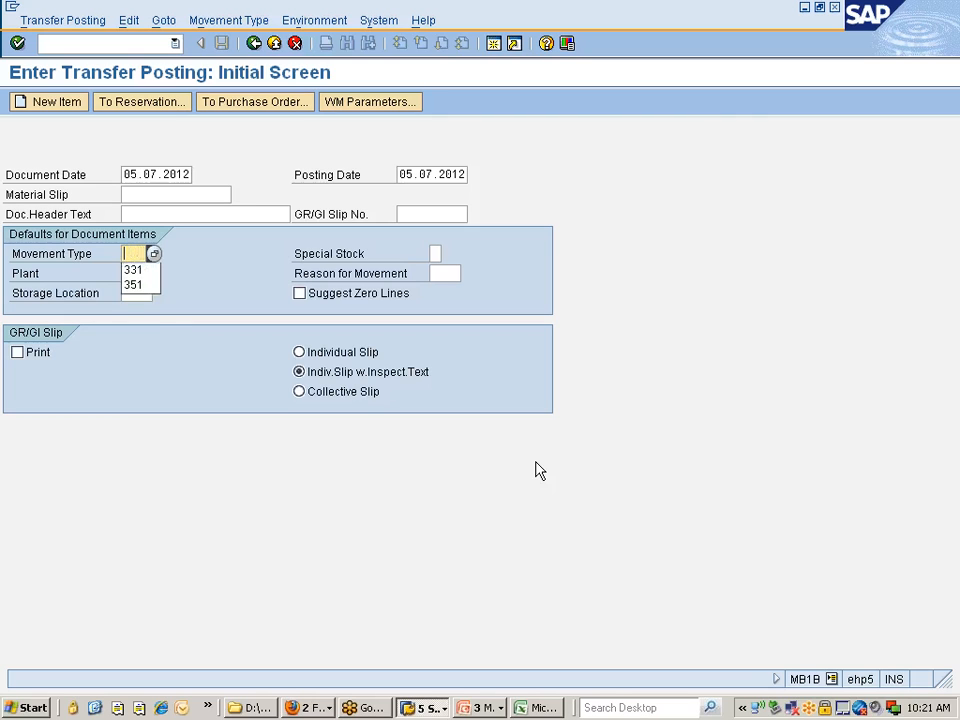
Choose the transfer posting movement type for storage location to storage location, unrestricted to unrestricted
click(154, 254)
click(232, 20)
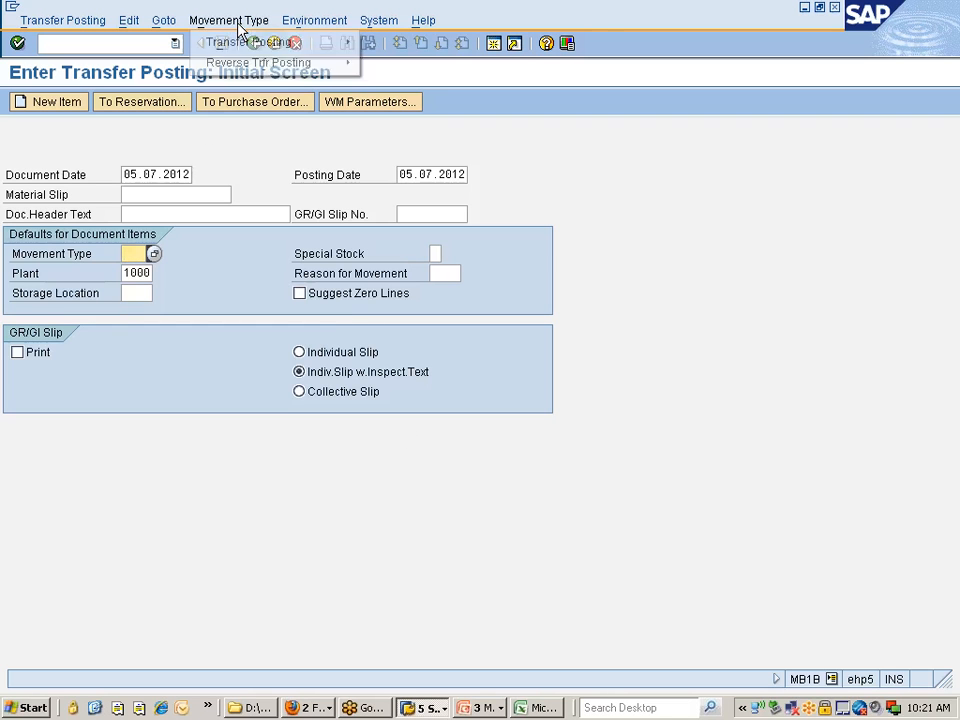
mouse_move(240, 50)
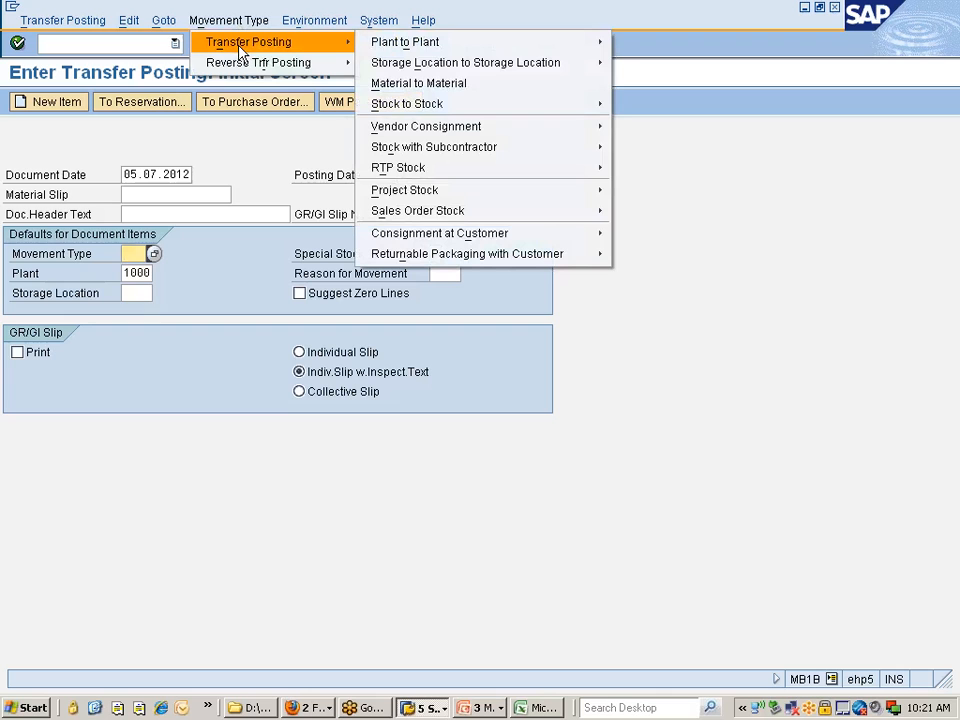
mouse_move(419, 64)
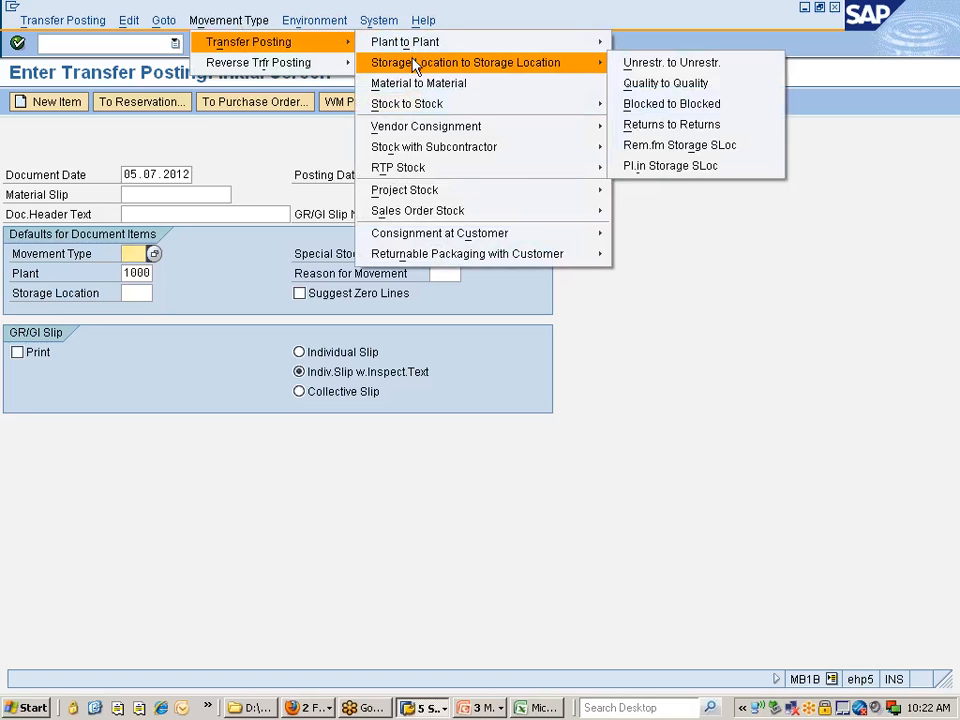
click(657, 64)
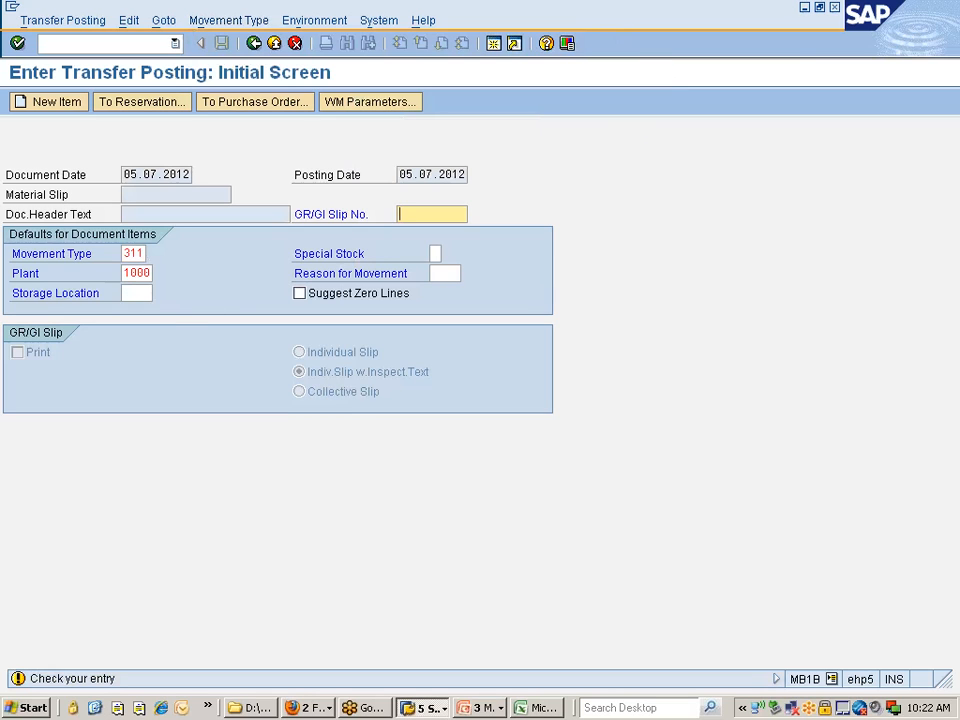
Replace the default plant with 777C
click(126, 273)
key(Delete)
key(Delete)
key(Delete)
key(Delete)
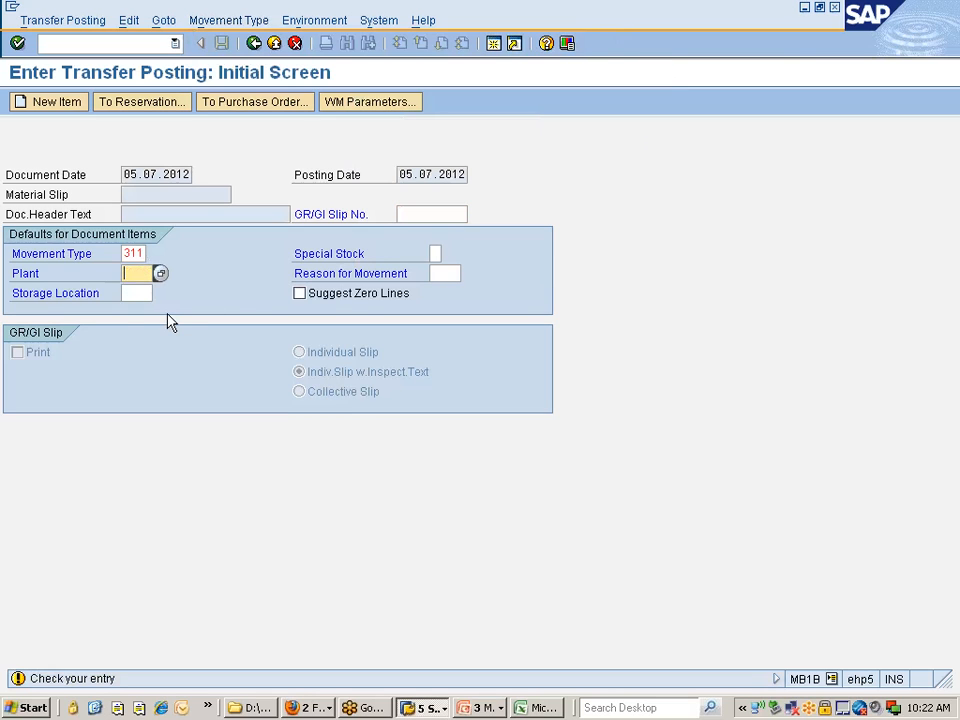
text(777)
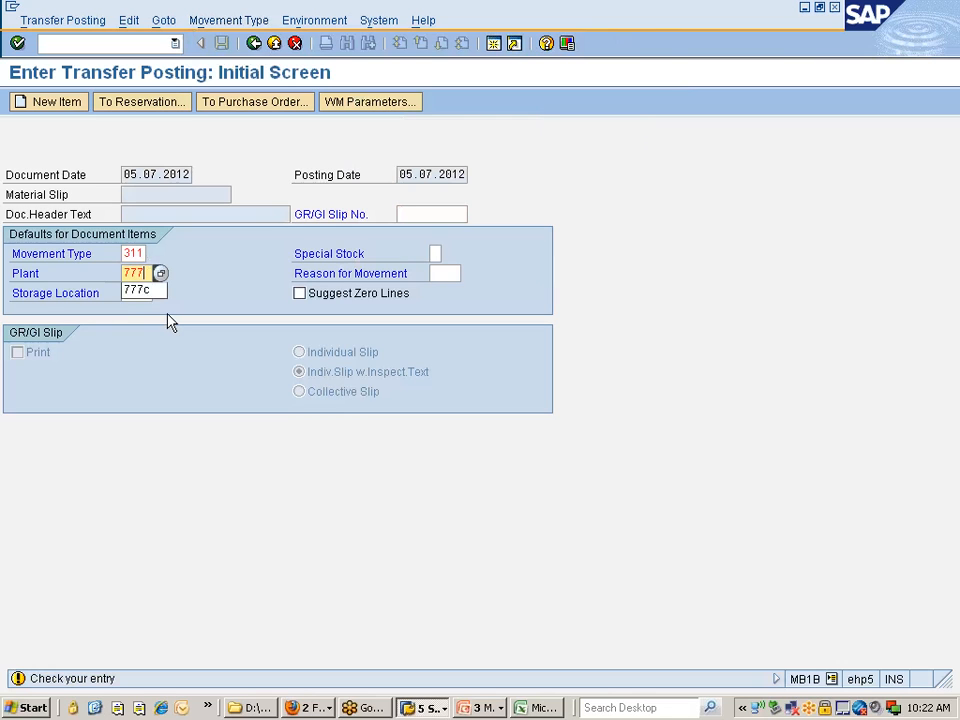
key(Down)
key(Return)
key(Tab)
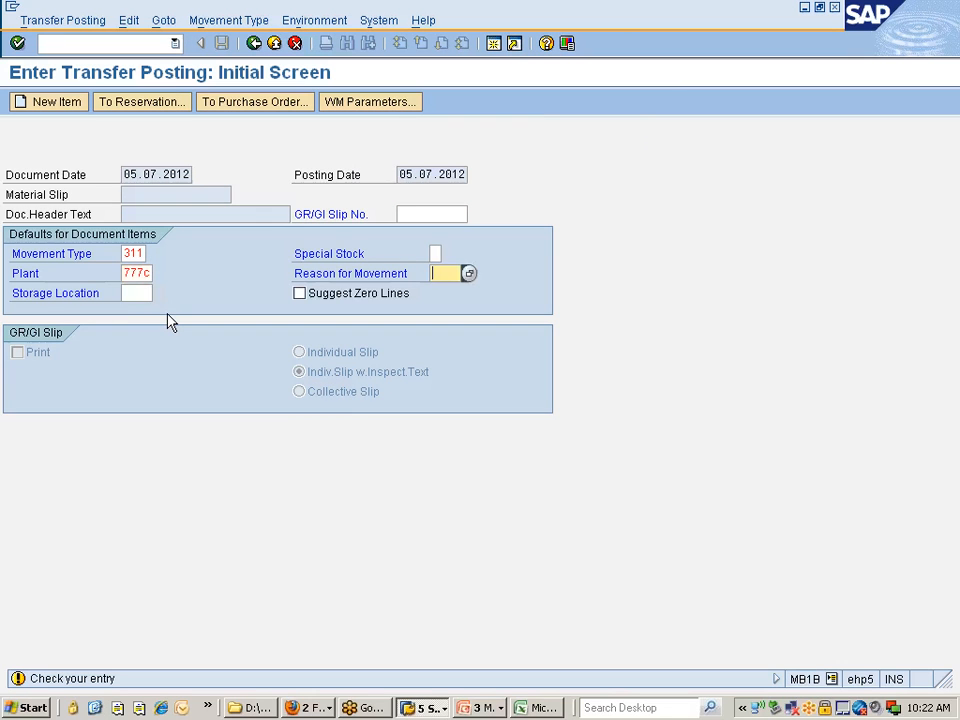
Set the issuing storage location to 0001 and continue to the new items entry
key(Tab)
text(000)
key(Down)
key(Down)
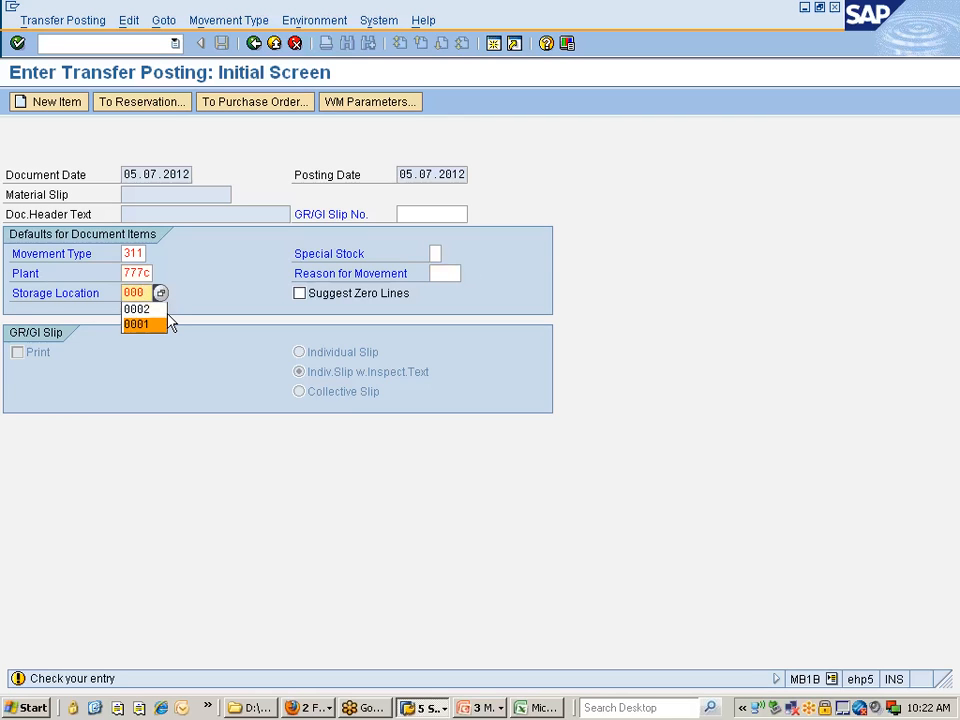
key(Return)
key(Return)
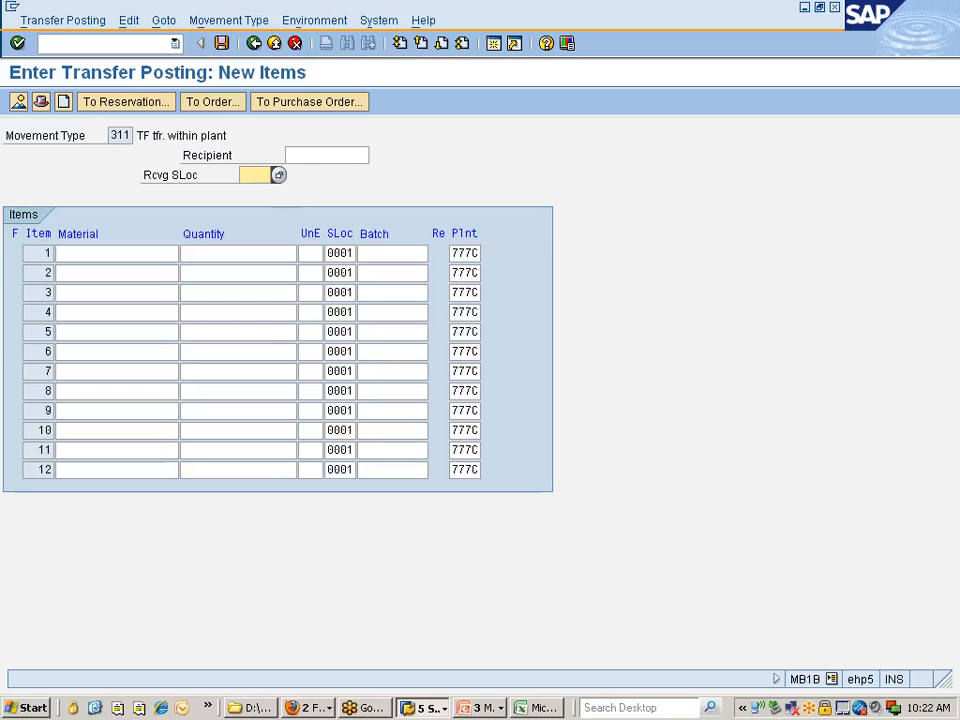
Set the receiving storage location to 0002 and enter REARWHEEL_TYRE as the material of item 1
text(0002)
key(Tab)
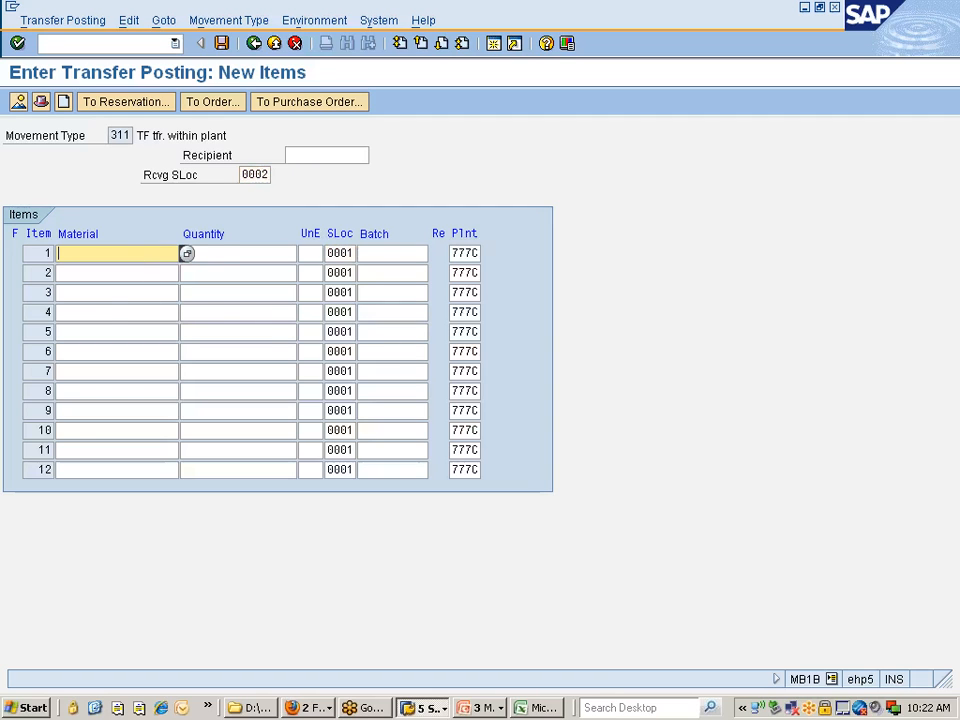
key(BackSpace)
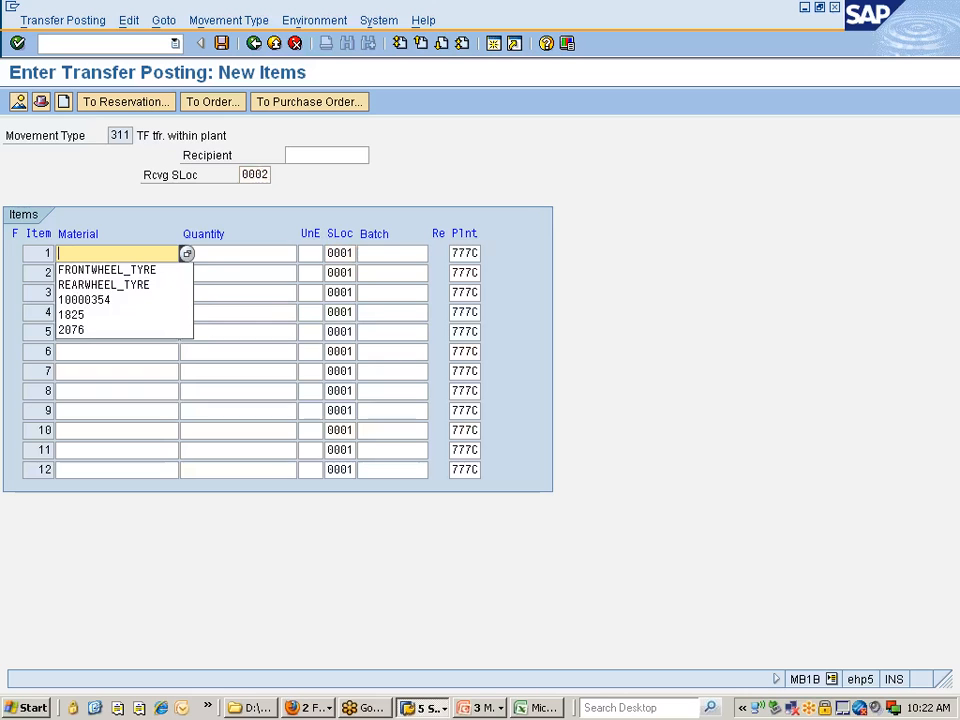
click(107, 285)
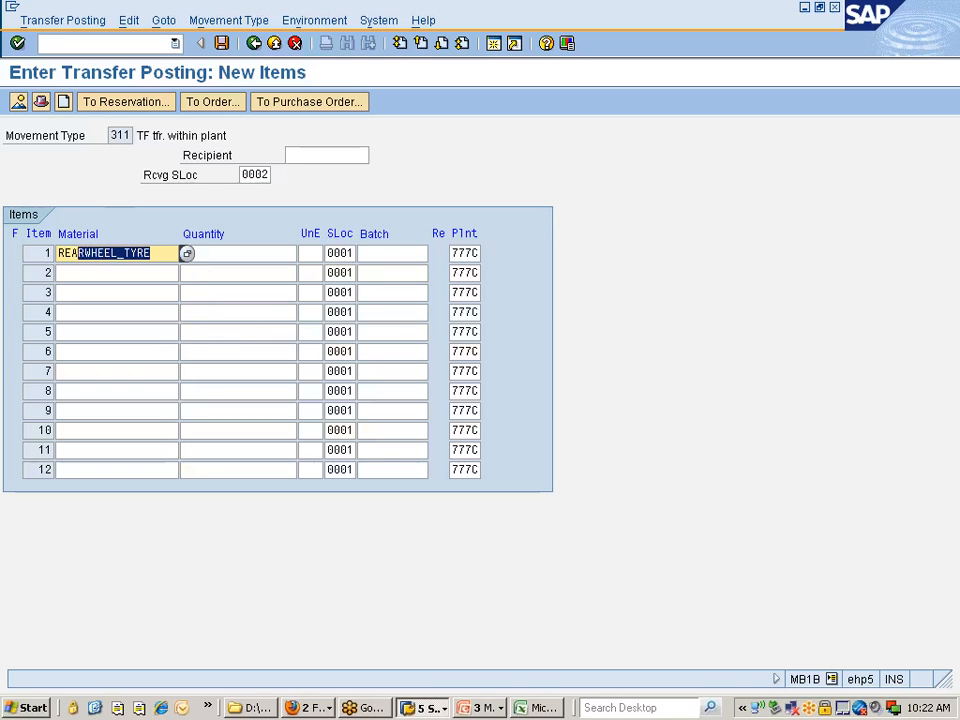
In the Stock Overview session, run the report for material REARWHEEL_TYRE in plant 777C
click(452, 708)
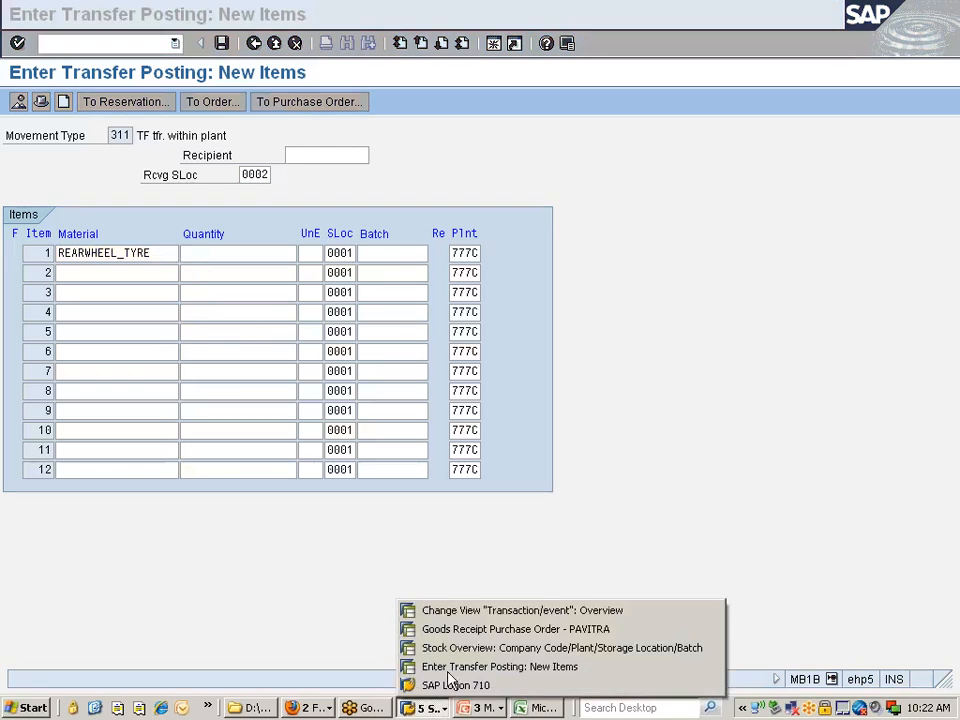
click(414, 646)
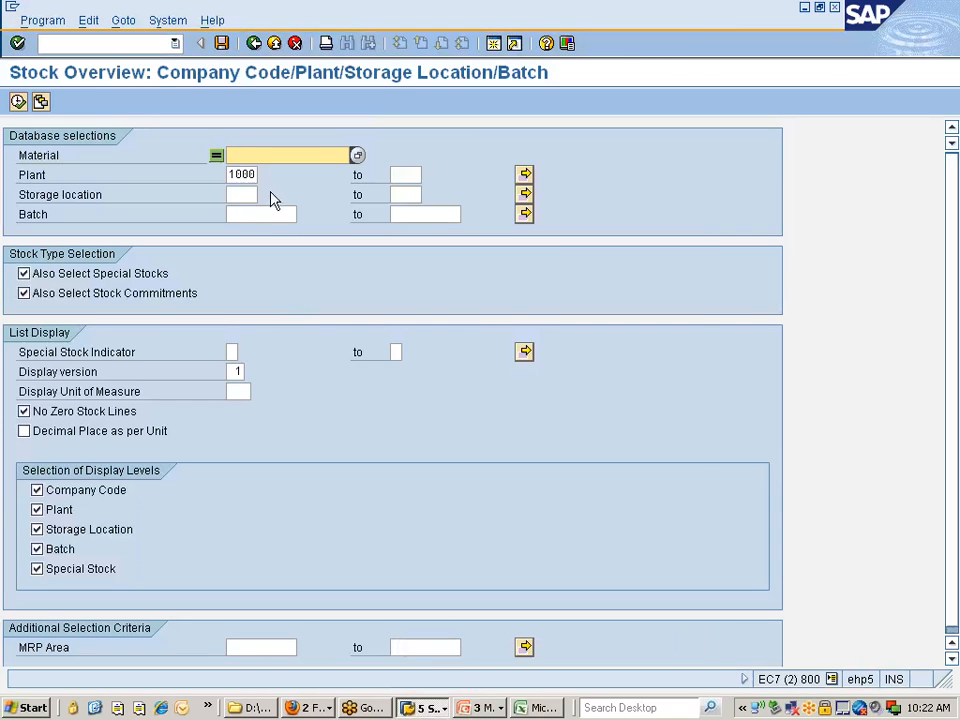
text(REARWHEEL_TYRE)
key(Tab)
text(777c)
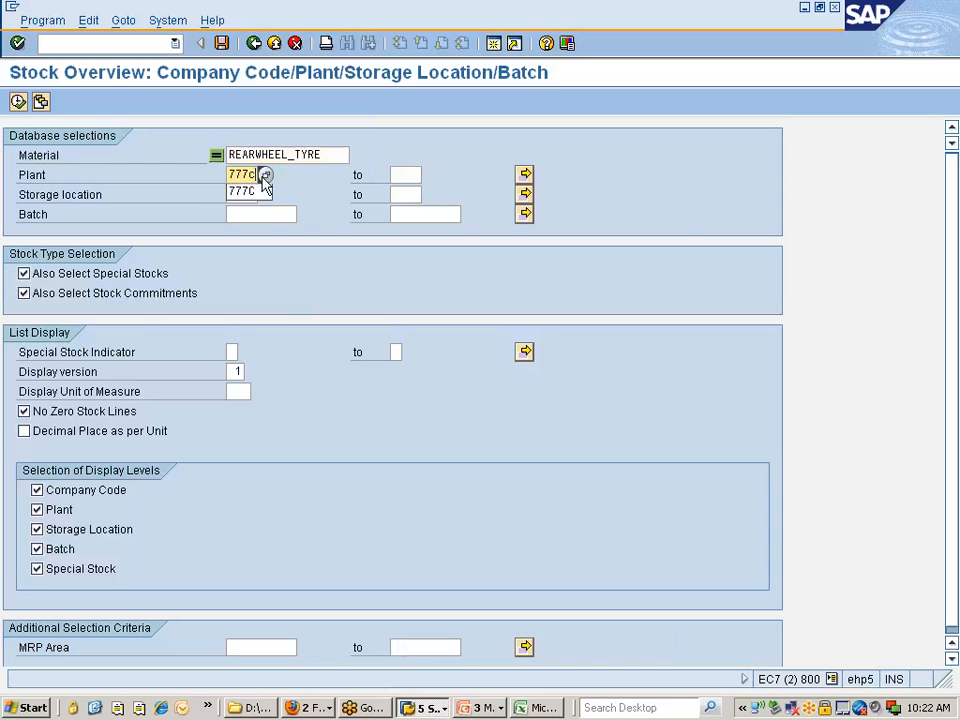
key(Return)
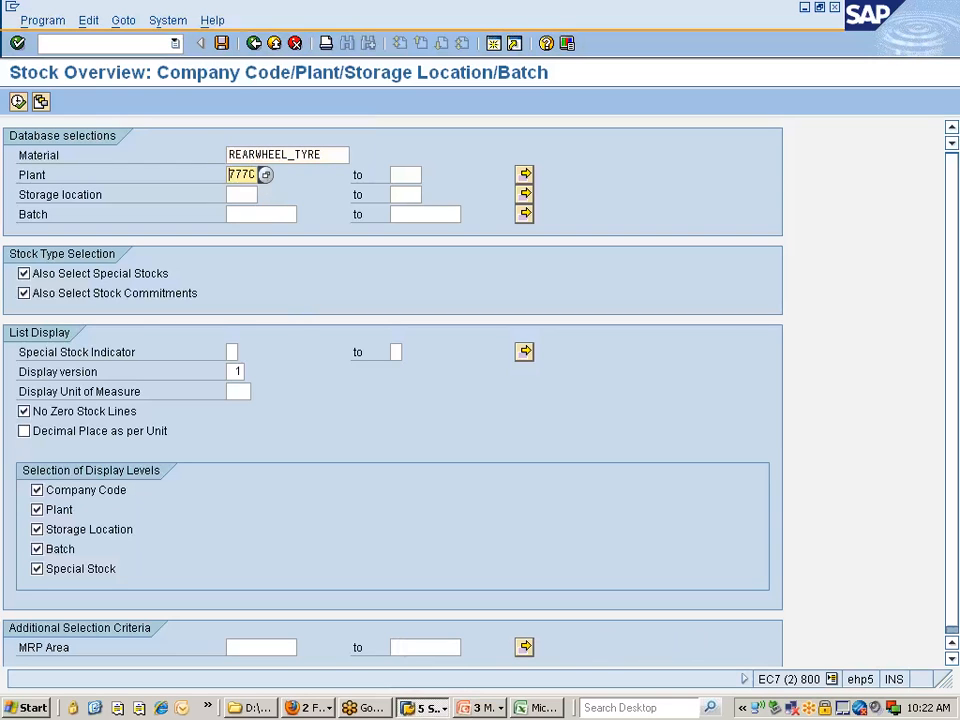
click(18, 102)
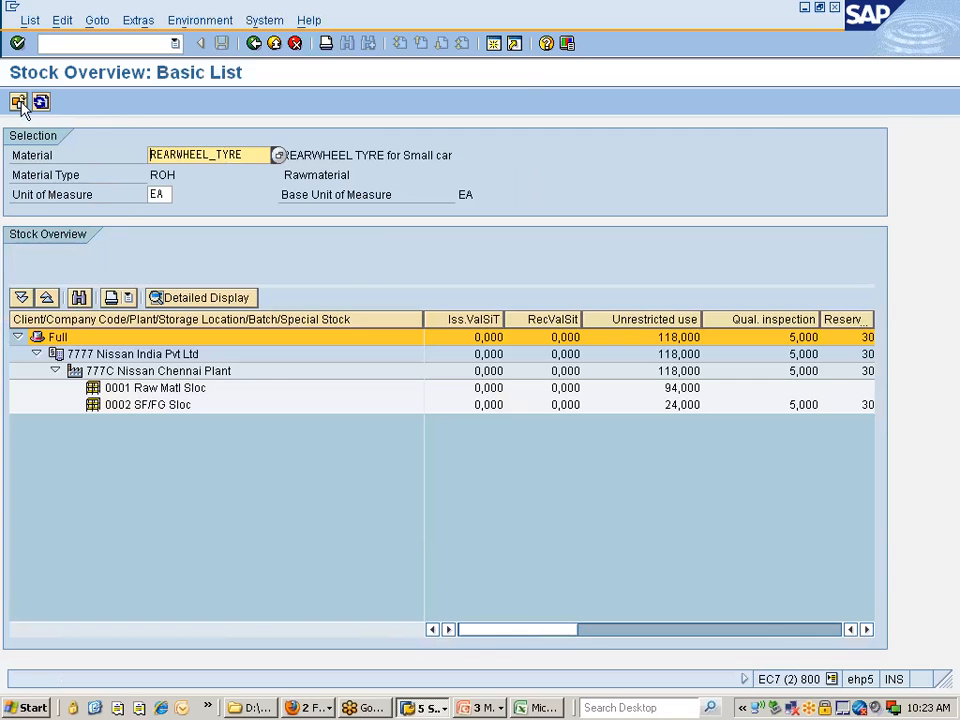
Compare the unrestricted-use stock of storage locations 0001 and 0002, and return to the Enter Transfer Posting session
drag(425, 318, 374, 318)
drag(531, 318, 376, 318)
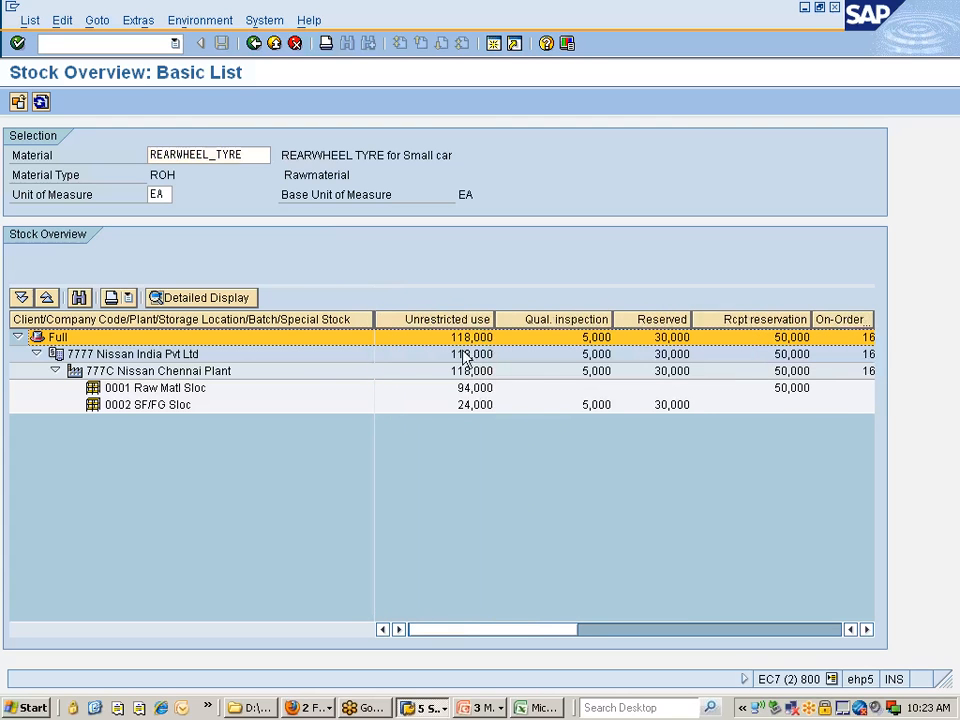
click(476, 391)
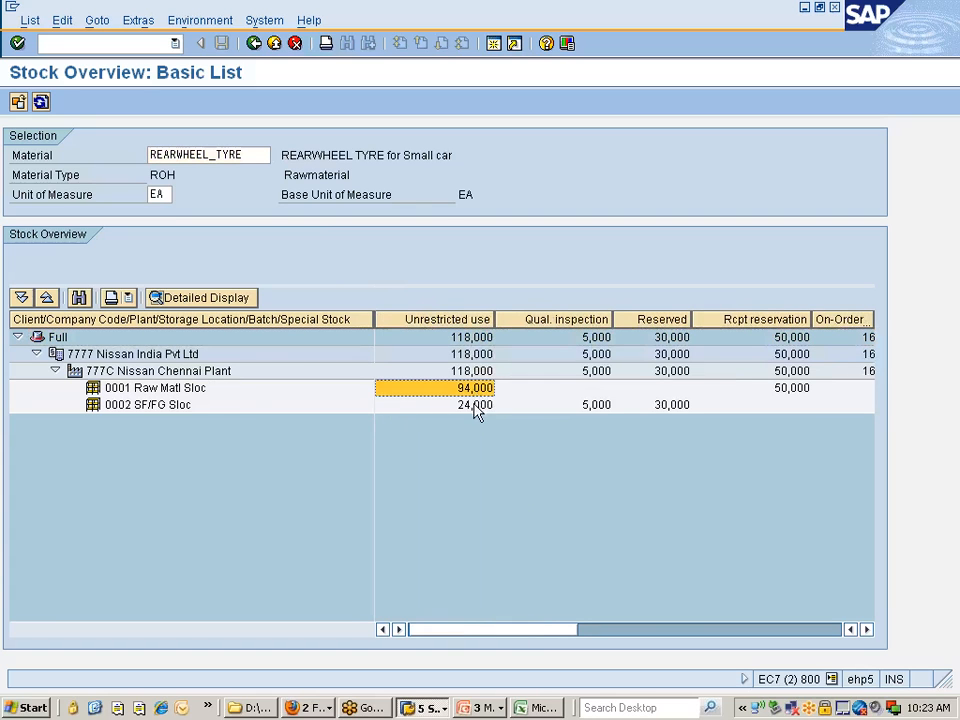
click(476, 411)
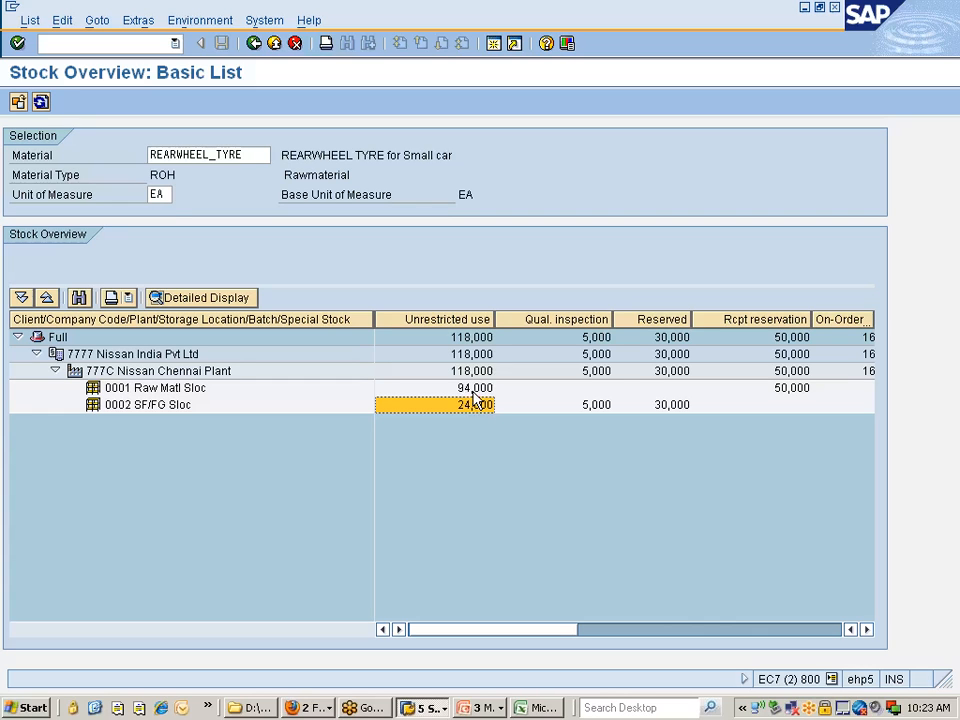
click(475, 391)
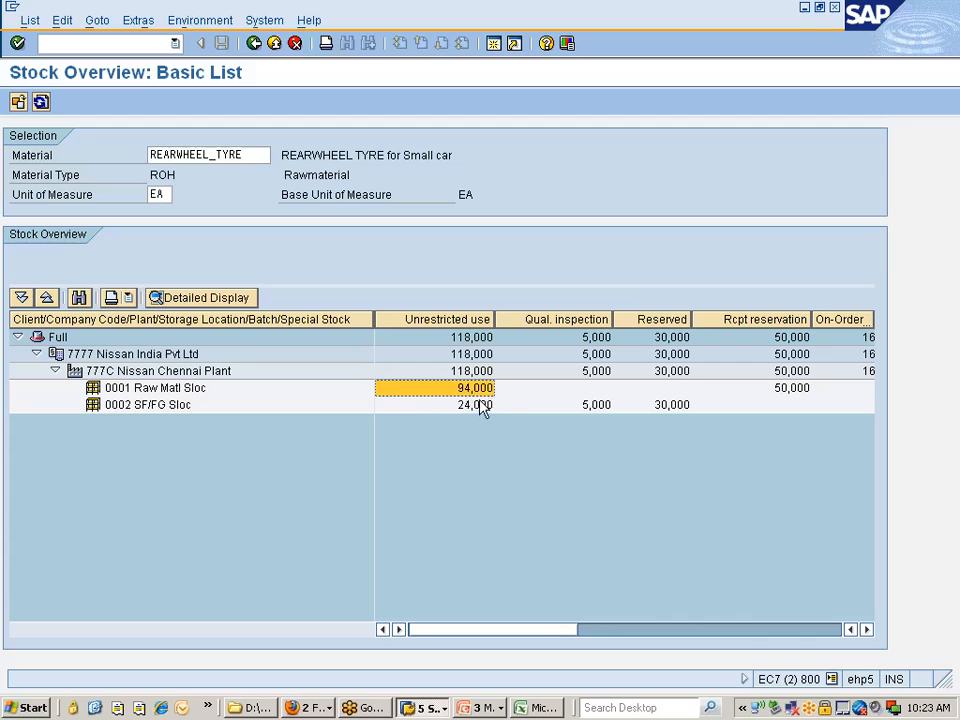
click(480, 405)
double_click(472, 412)
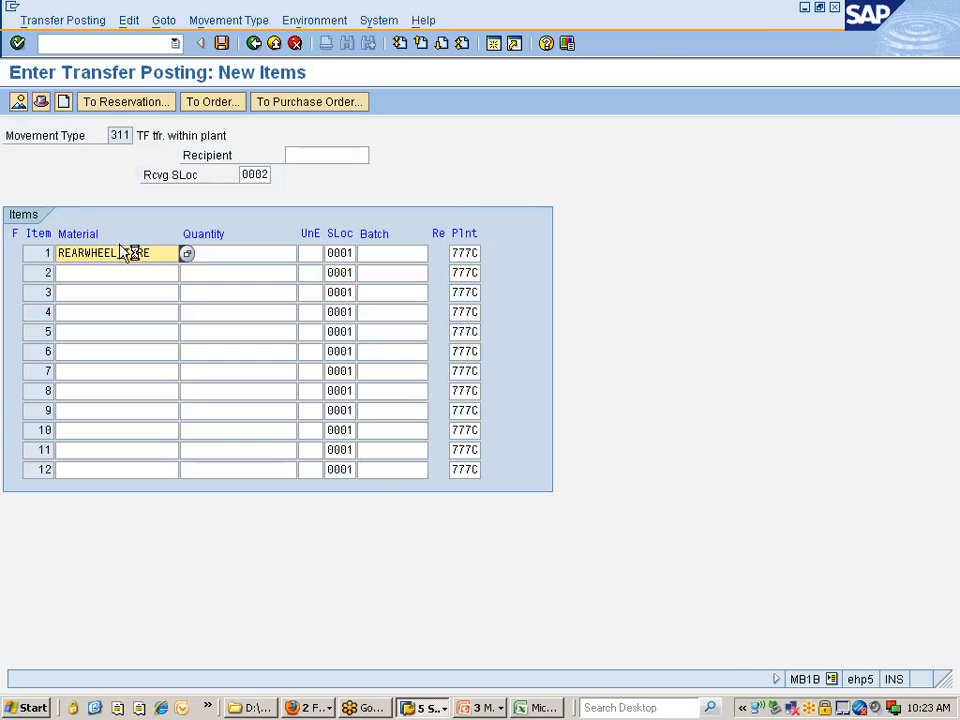
Set the REARWHEEL_TYRE item's quantity to 14 and post the transfer after checking its storage locations and movement type
text(14)
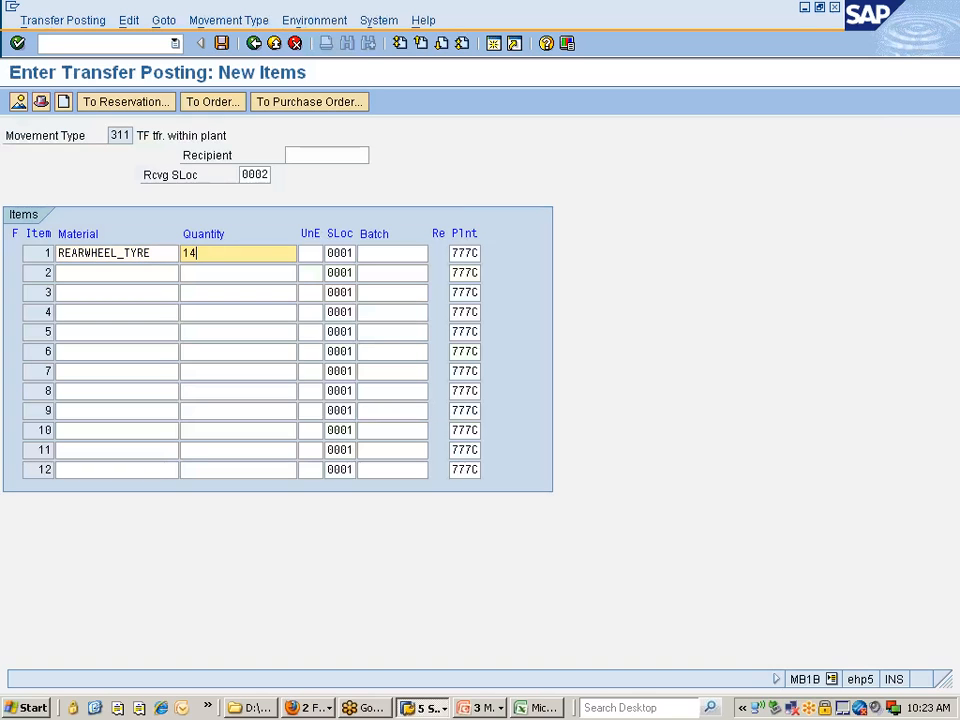
key(Return)
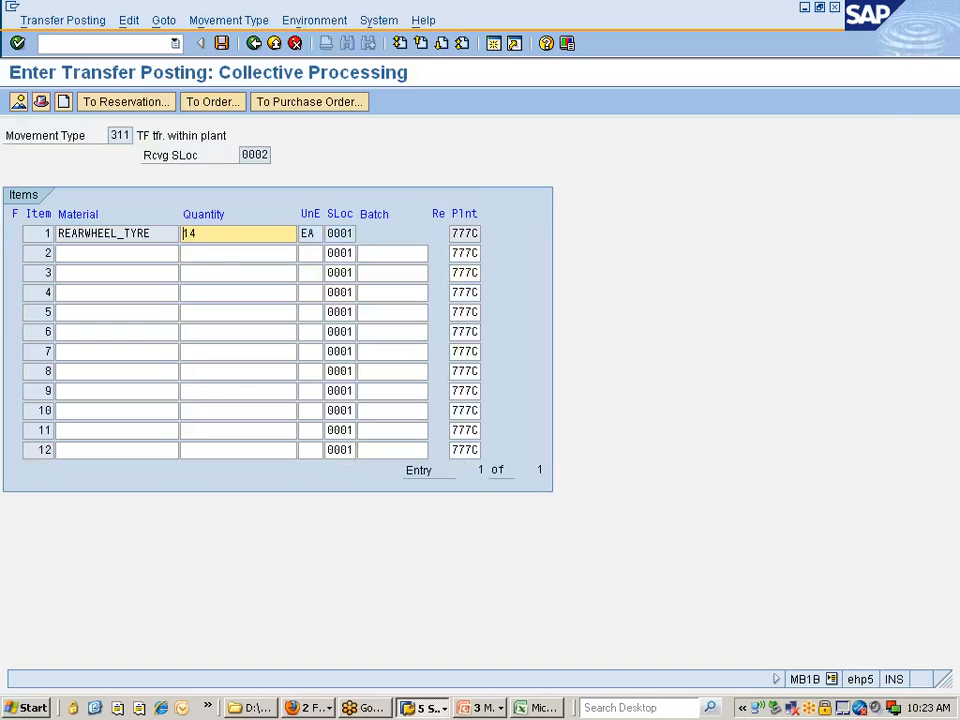
click(363, 233)
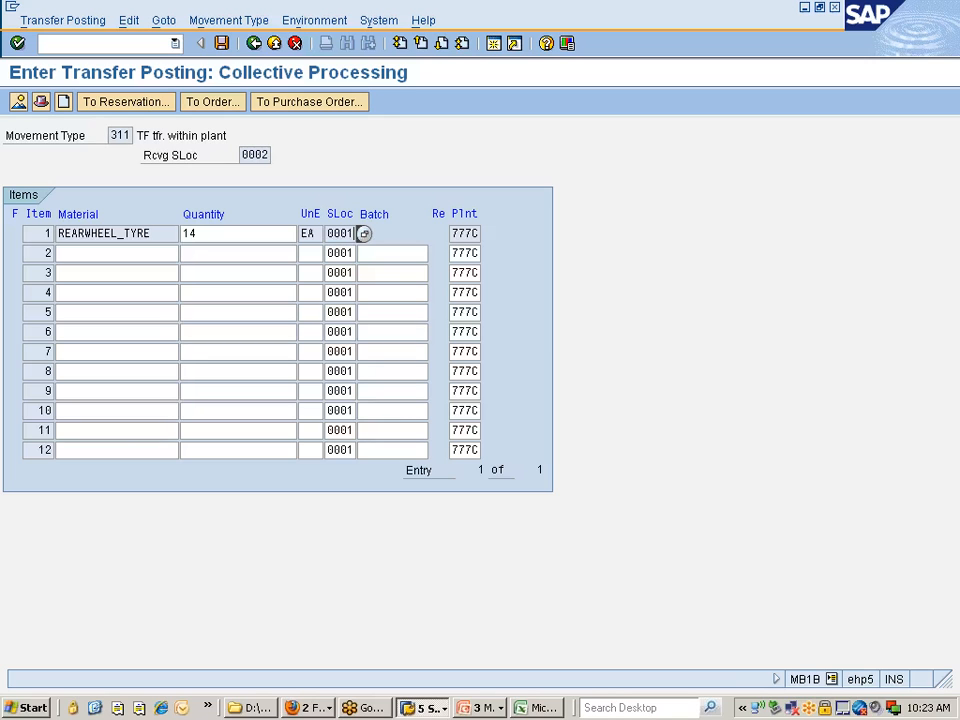
drag(241, 155, 271, 155)
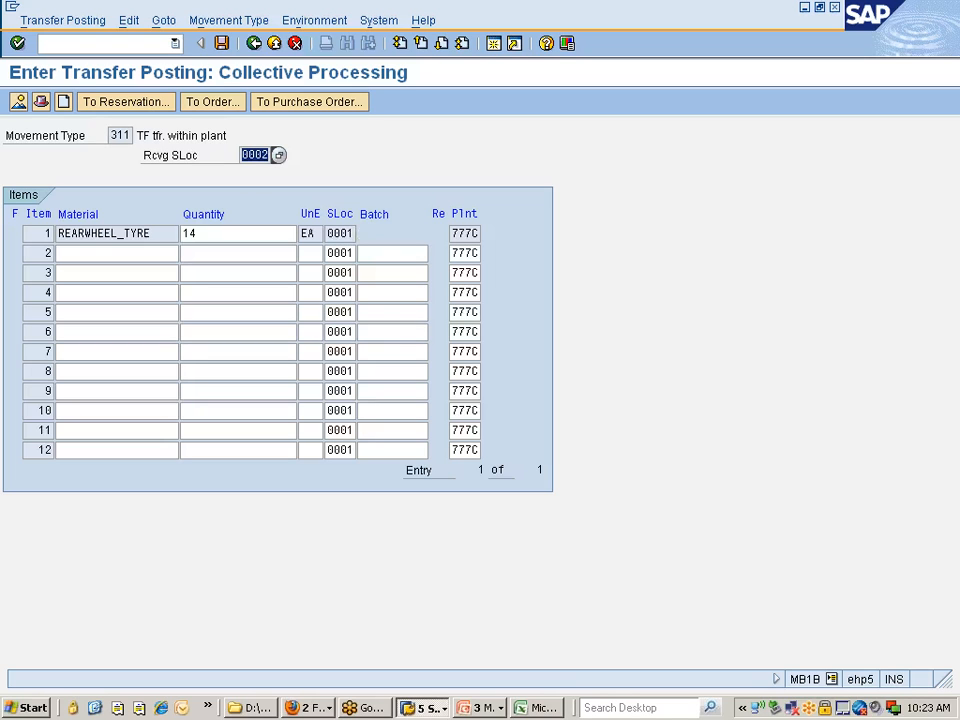
click(270, 156)
drag(110, 135, 232, 135)
click(301, 138)
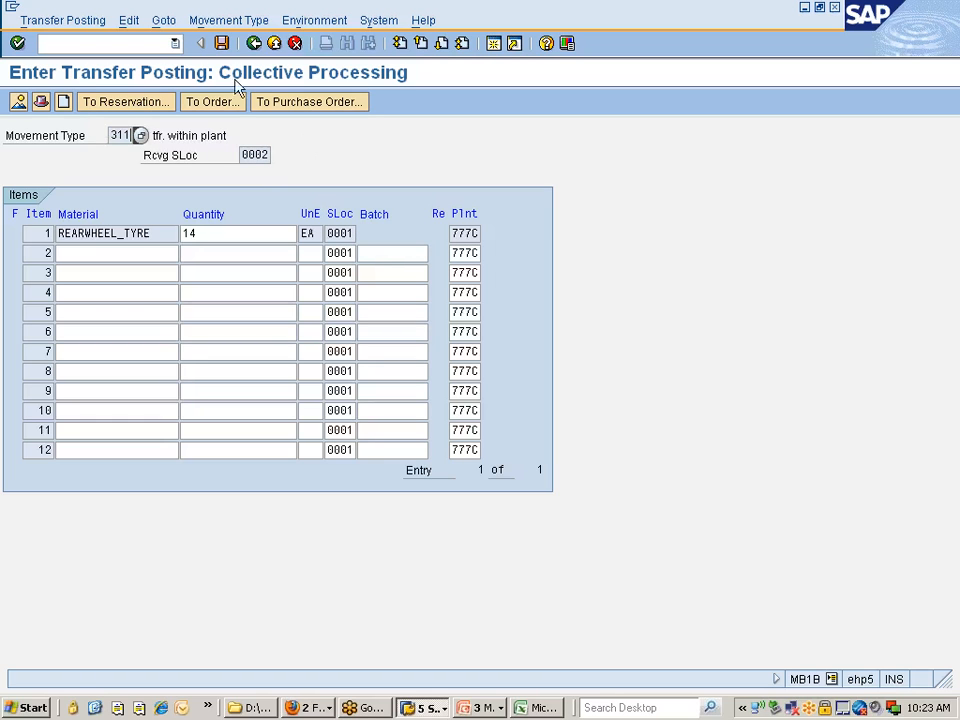
click(223, 45)
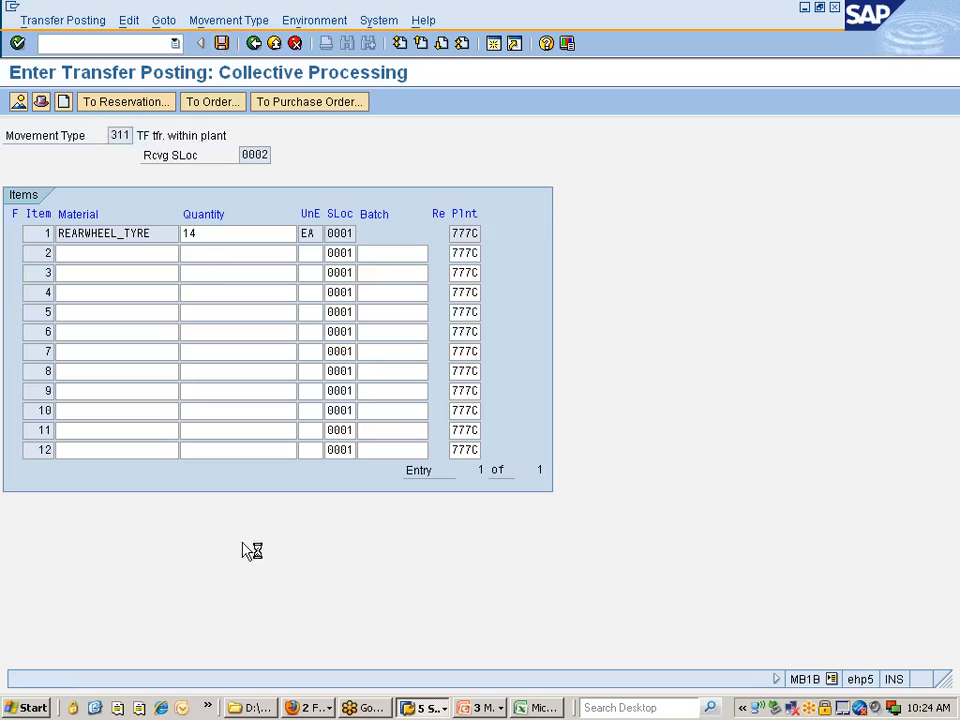
Switch to the SAP MM 10AM Class workbook in Excel and add movement type 311 in cell B407
click(540, 707)
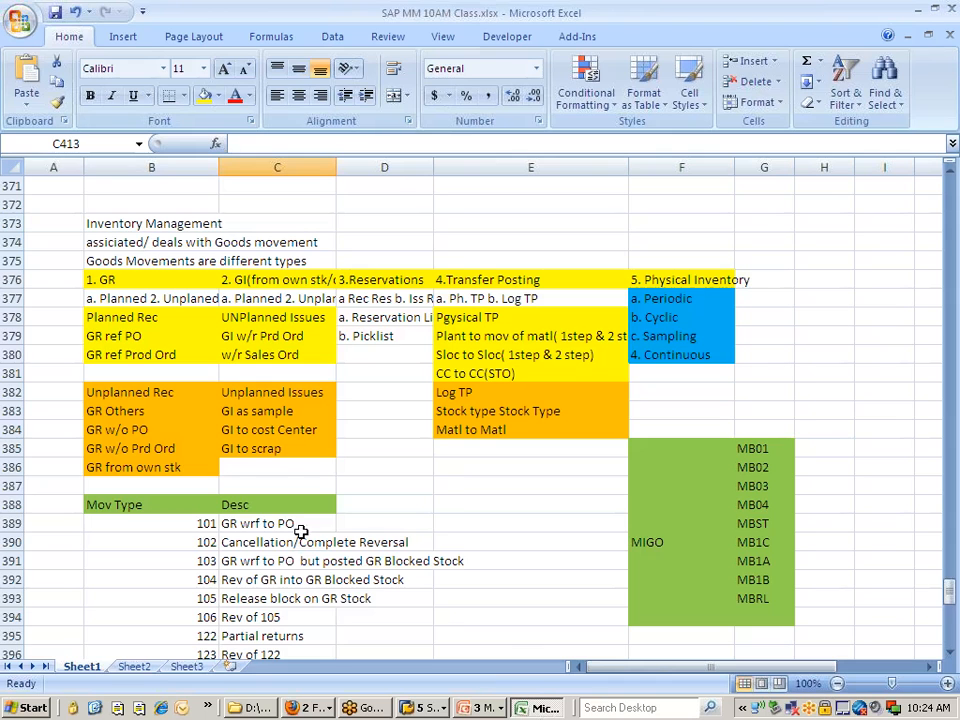
scroll(296, 531, down, 5)
scroll(301, 532, down, 2)
click(205, 467)
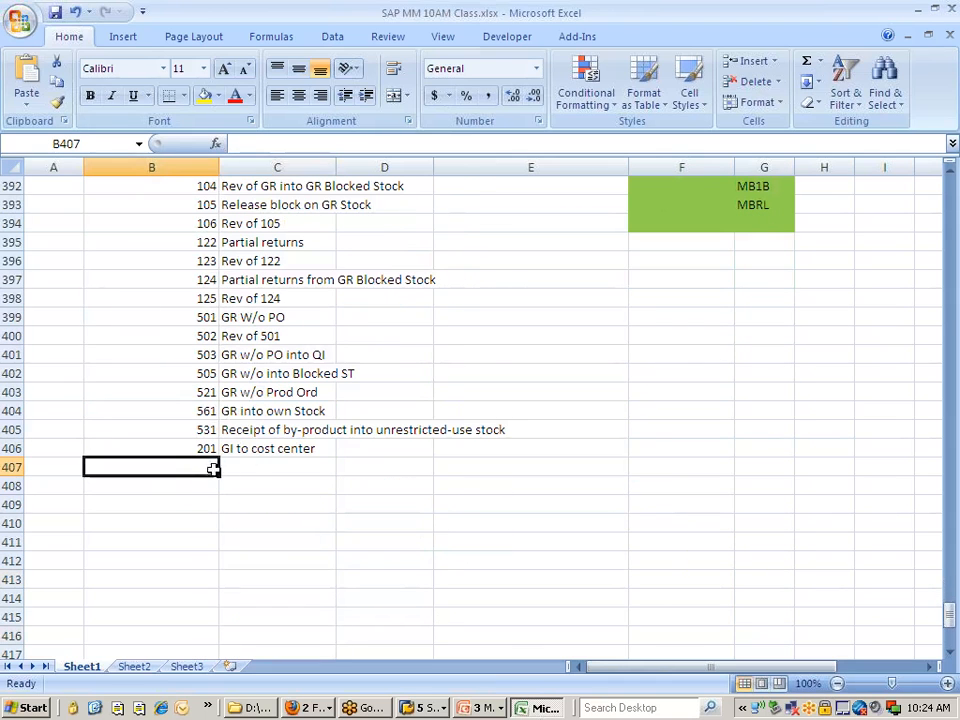
text(311)
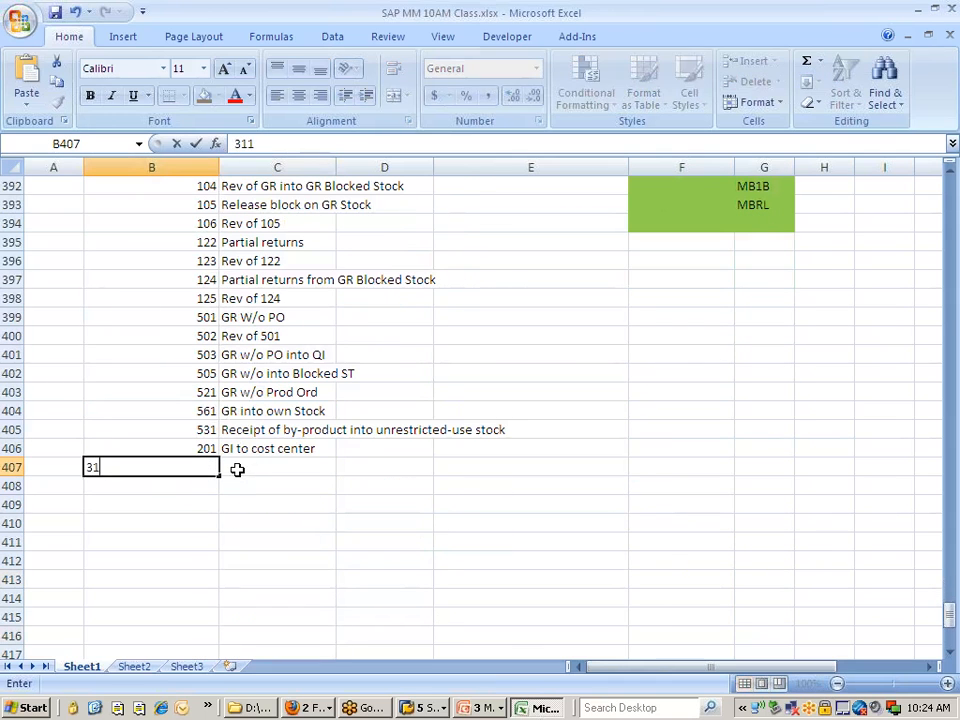
Describe movement type 311 in cell C407 as "TP - 1step bet SLOC to Sloc"
click(257, 470)
text(T)
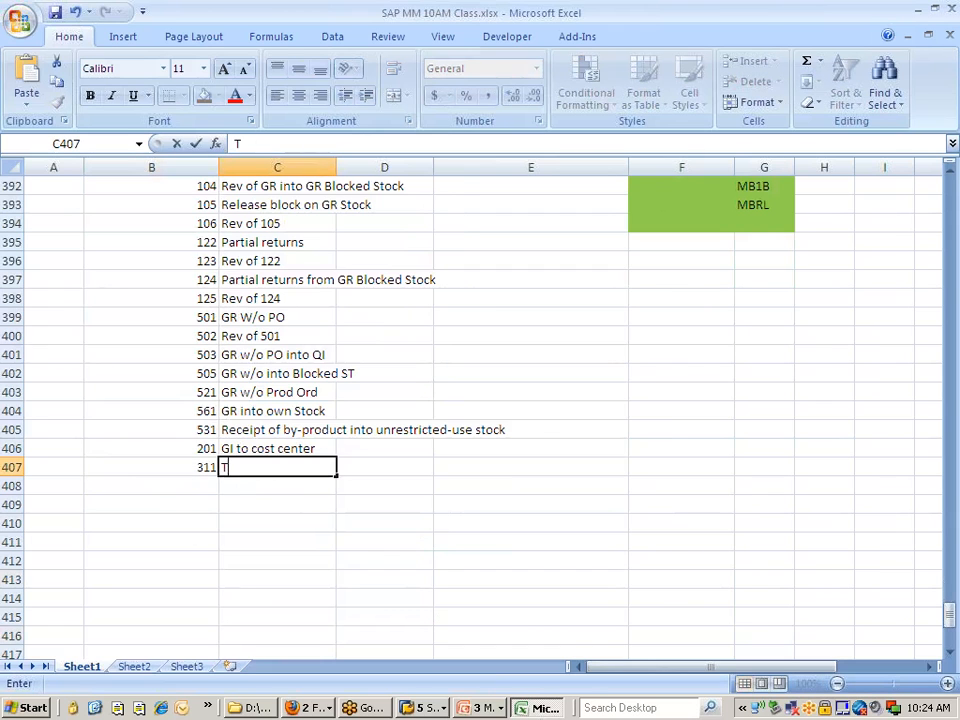
text(P - 1ste)
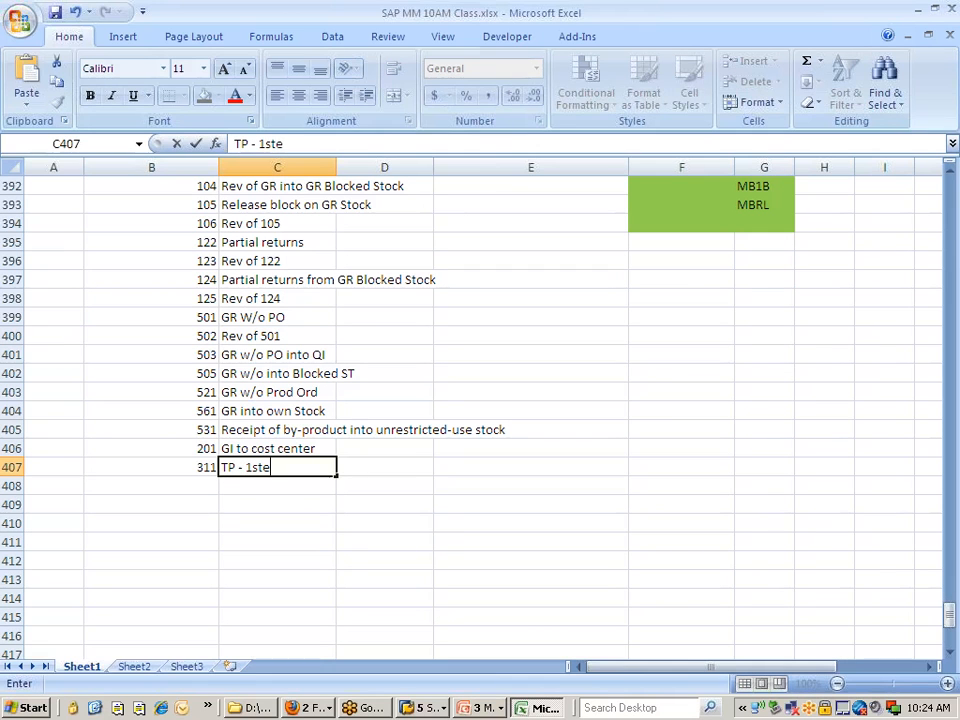
text(p bet SLOC)
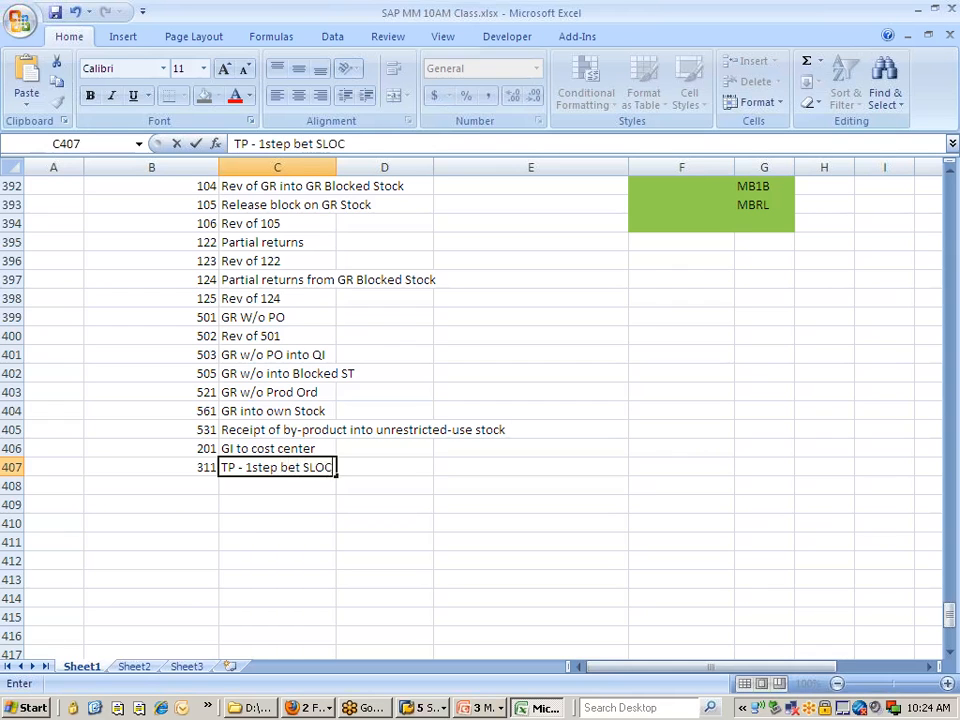
text( to Sloc)
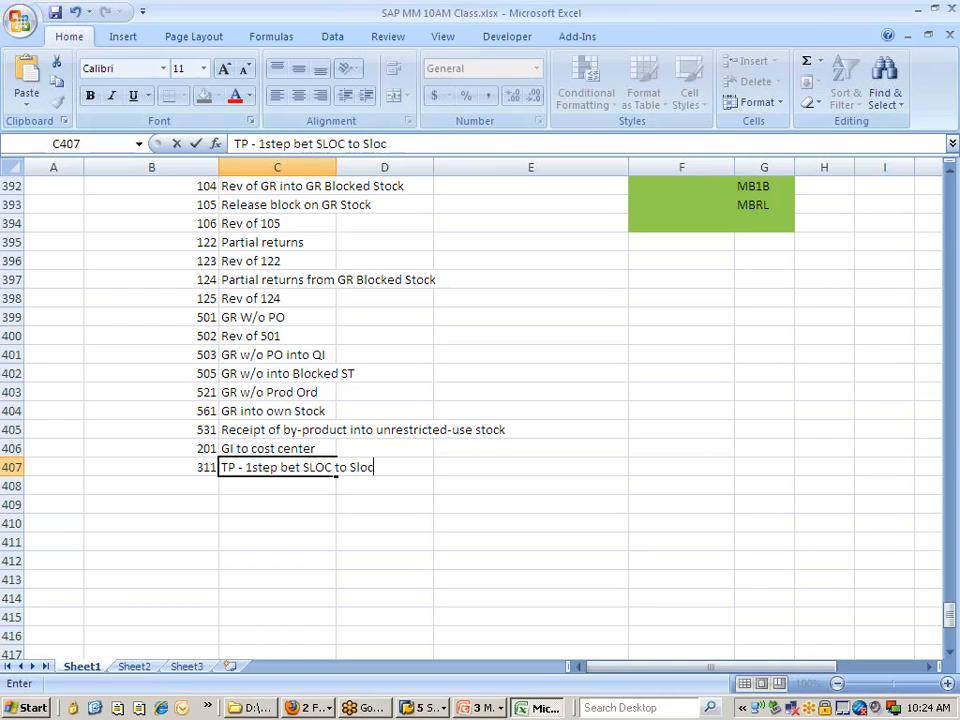
click(250, 520)
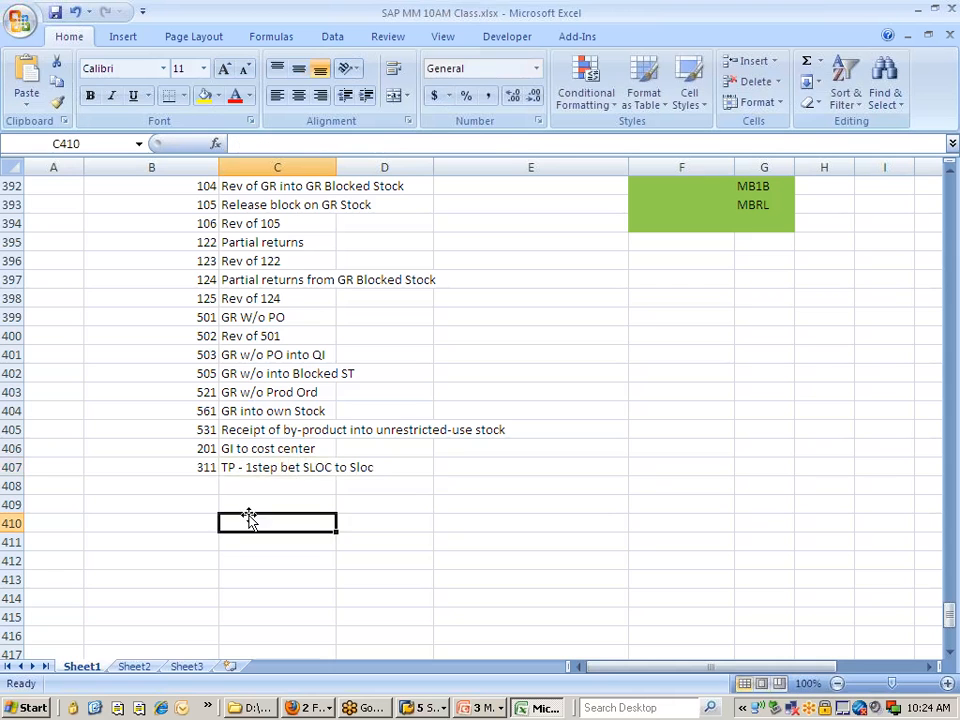
Switch to SAP's Stock Overview session, refresh the list, and compare the unrestricted-use stock of storage locations 0001 and 0002
key(alt+Tab)
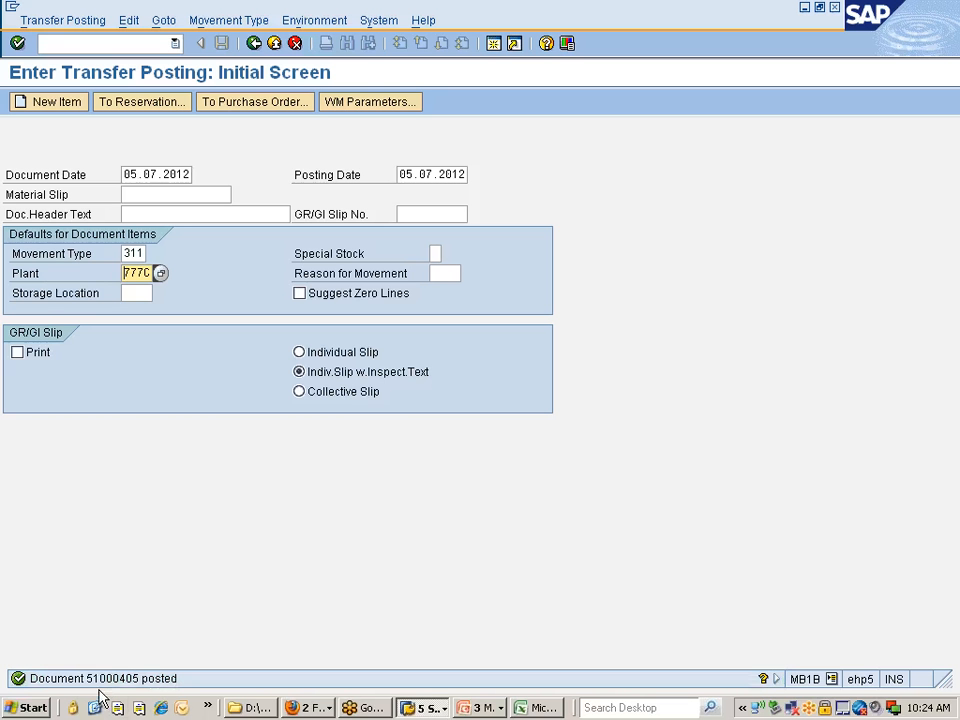
click(428, 707)
click(456, 648)
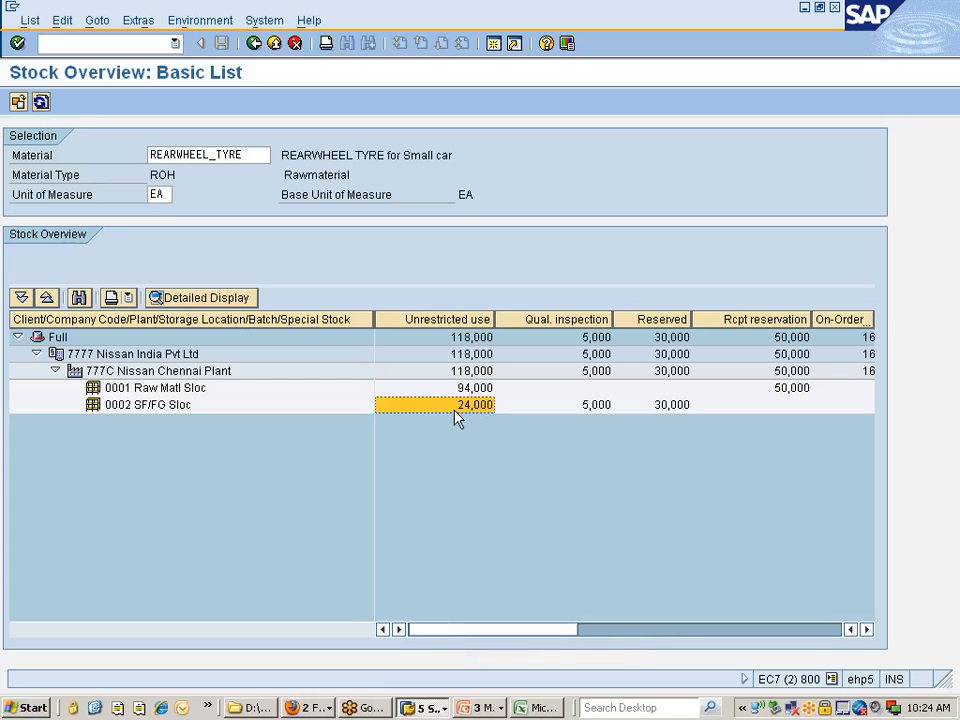
click(40, 103)
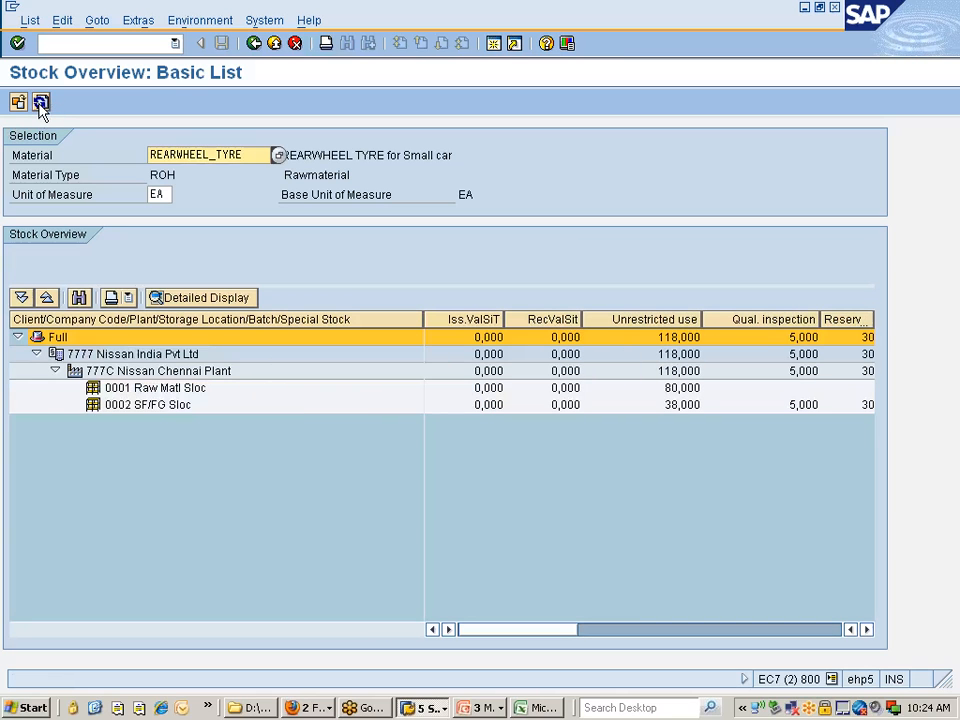
click(677, 396)
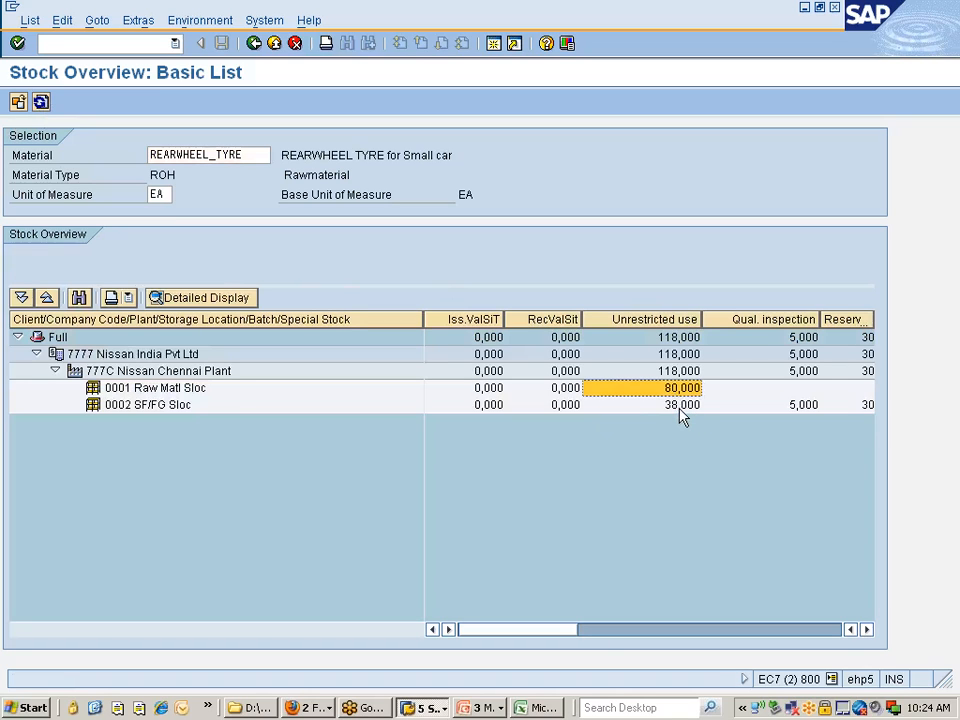
click(680, 406)
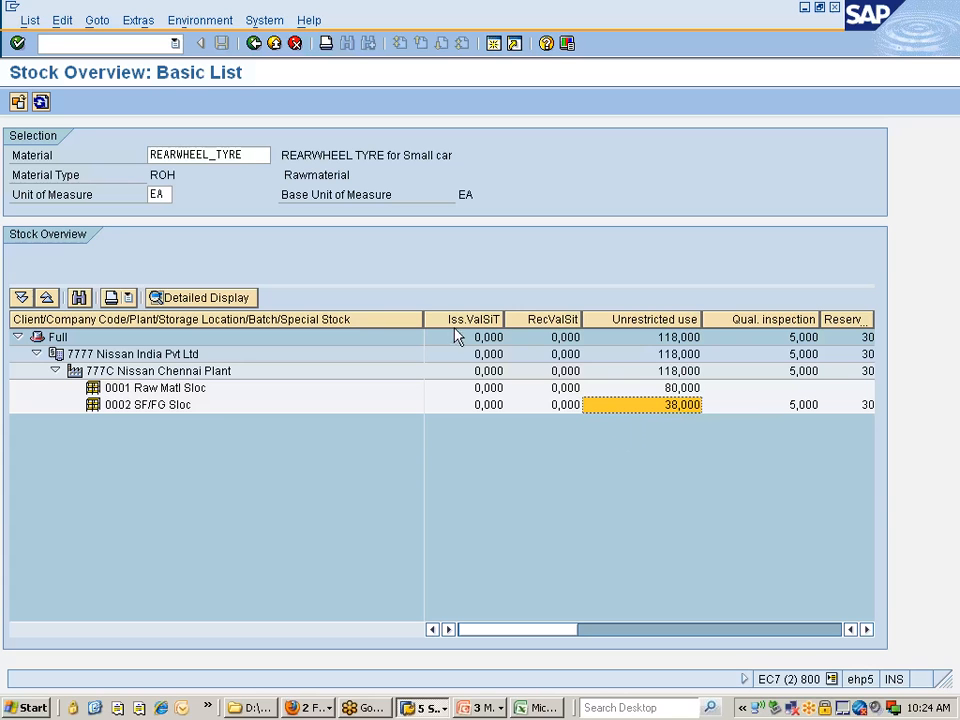
Narrow the Client/Company Code/Plant/Storage Location hierarchy column so more stock columns fit in the overview
drag(423, 318, 332, 318)
drag(406, 313, 334, 318)
drag(405, 318, 321, 340)
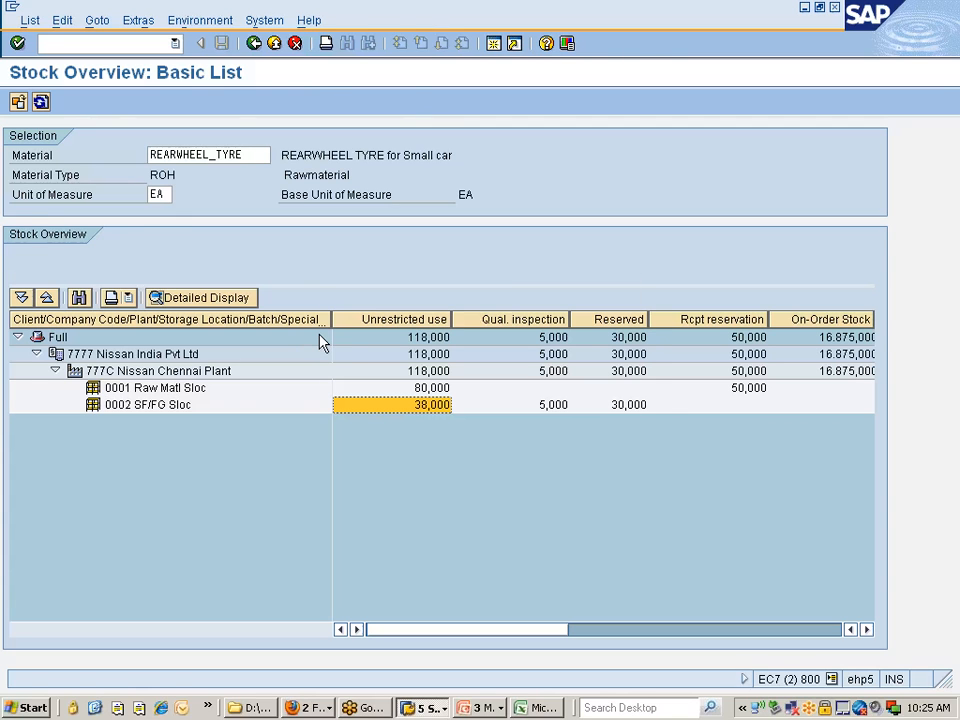
Return to the Enter Transfer Posting session and choose the storage location to storage location movement for removal from storage, 313
key(alt+Tab)
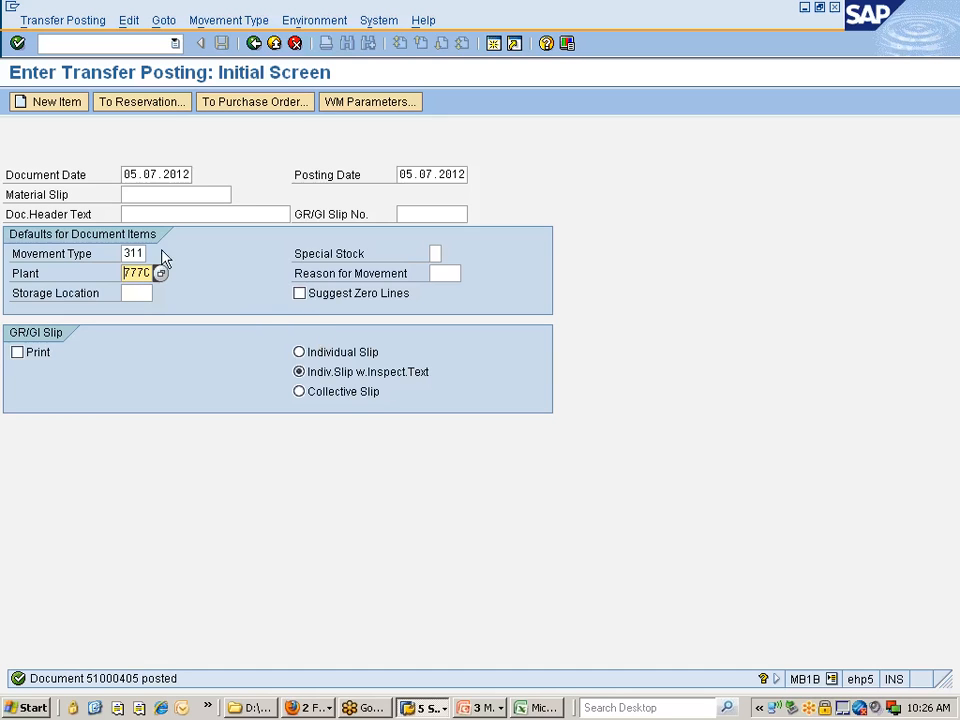
click(130, 253)
click(228, 21)
mouse_move(230, 45)
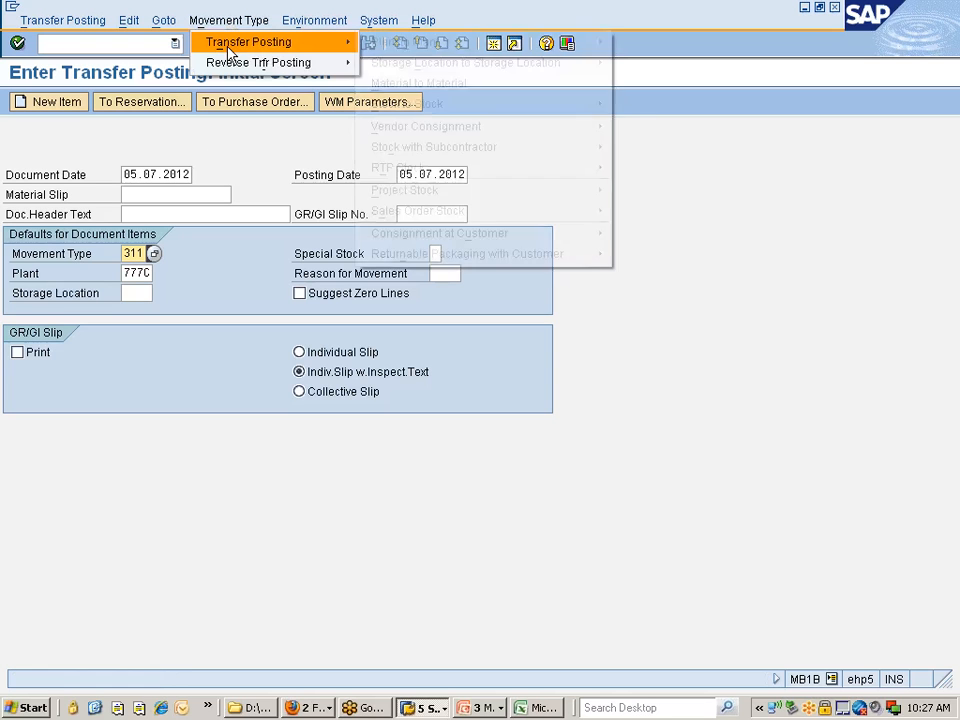
mouse_move(418, 70)
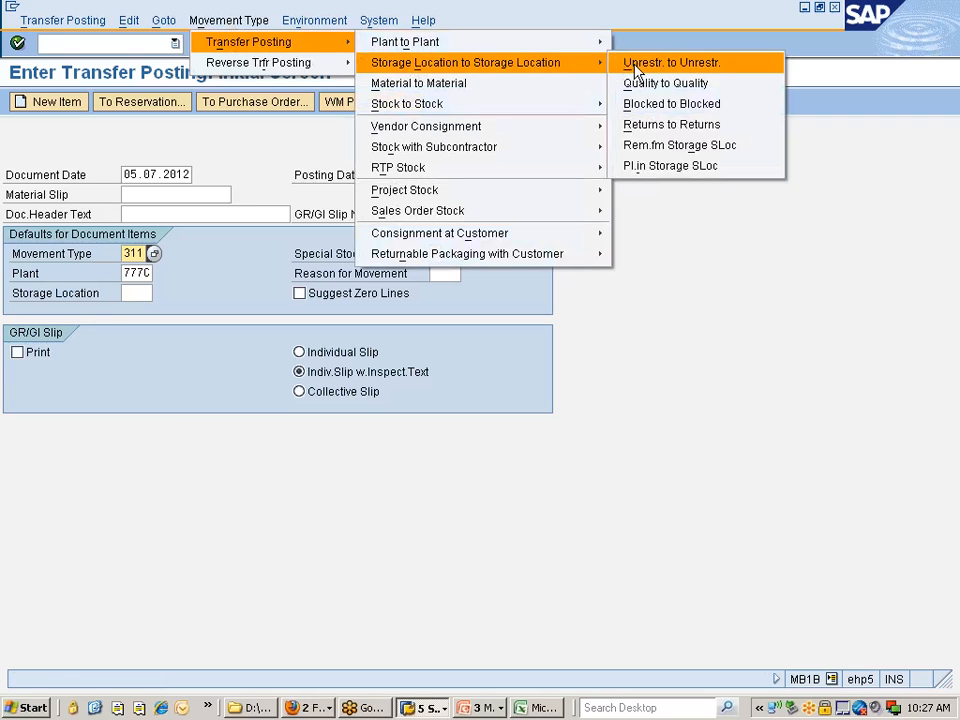
click(641, 148)
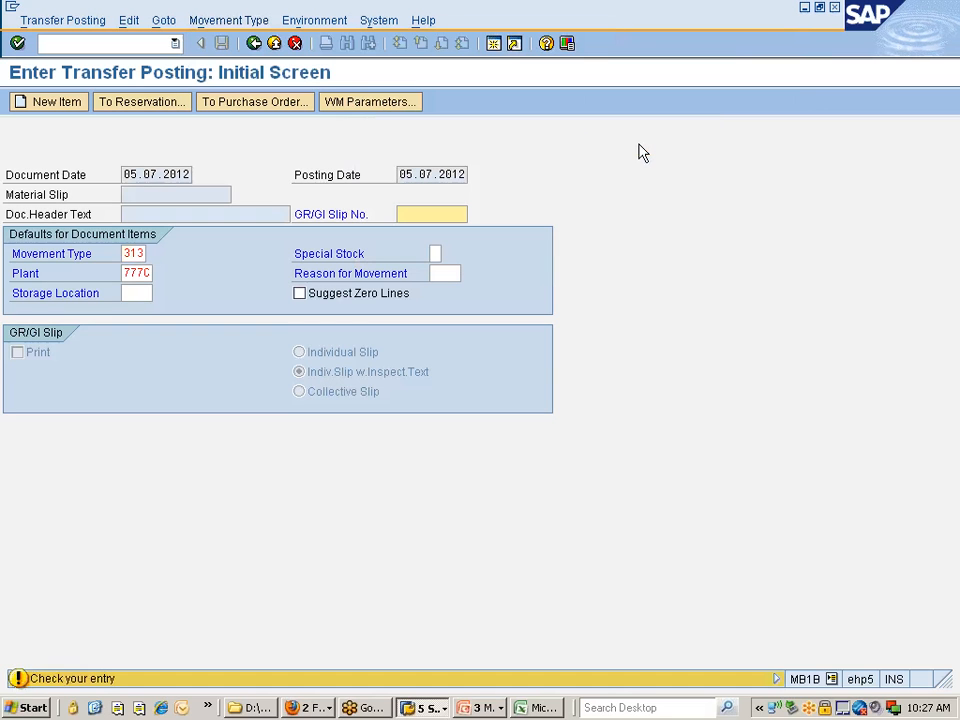
Set the issuing storage location to 0001, proceed to the new items, and set the receiving storage location to 0002
click(137, 293)
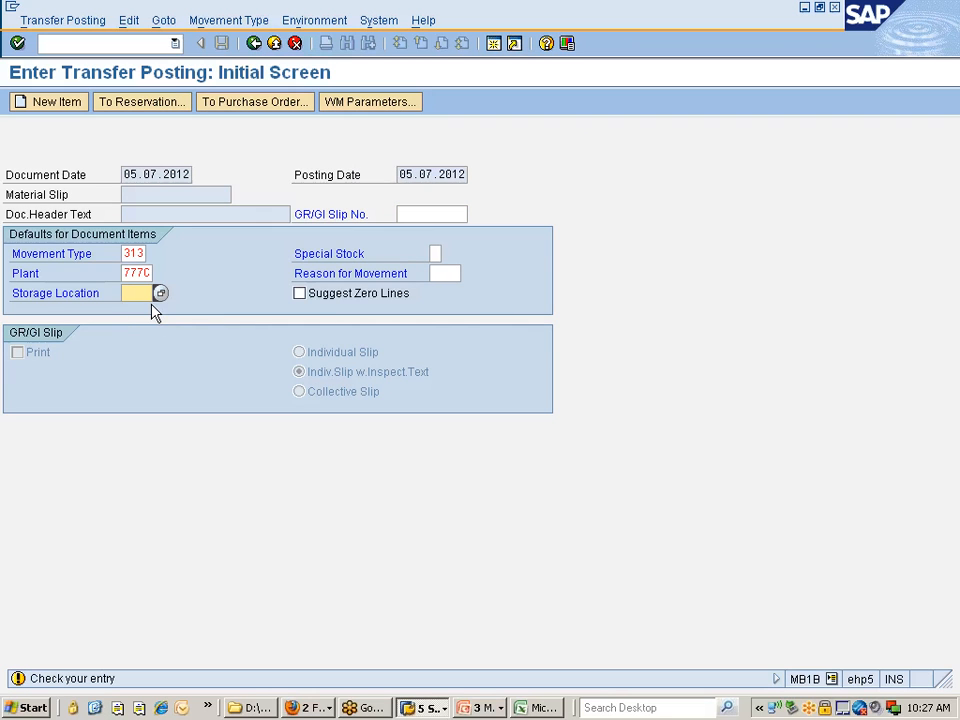
text(0001)
key(Return)
key(Down)
key(Down)
key(Return)
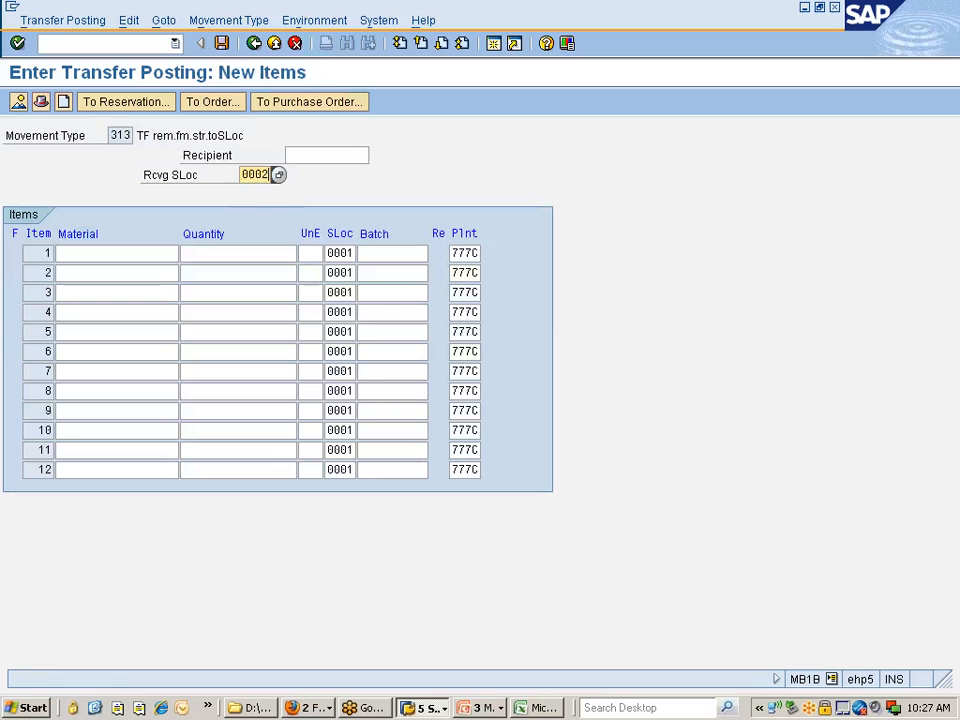
Enter material REARWHEEL_TYRE with quantity 10 as the first item and post the transfer
click(117, 254)
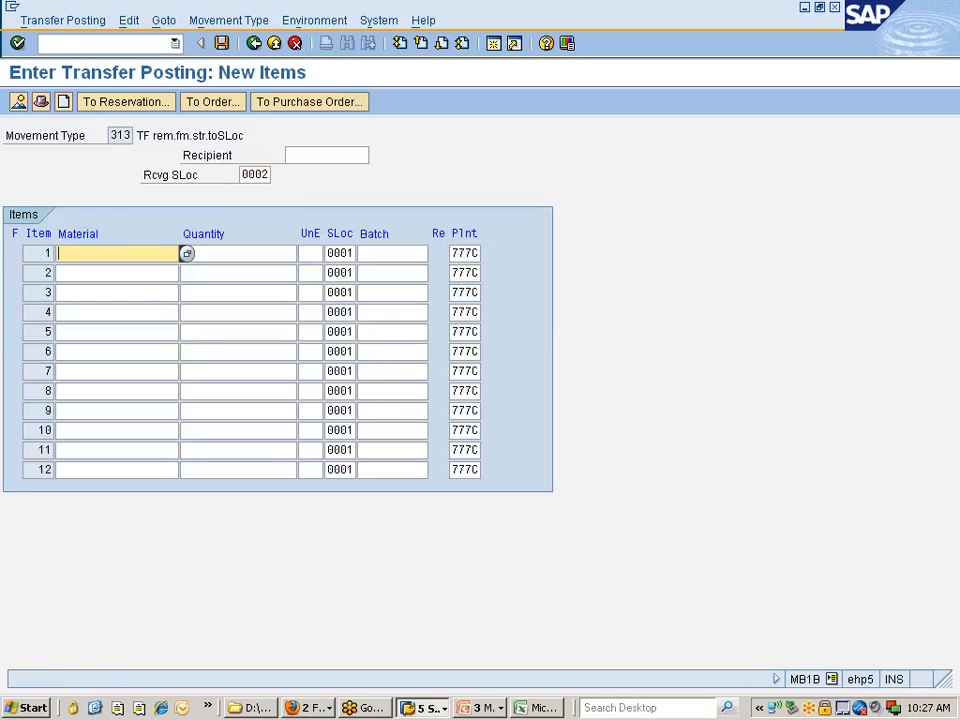
key(Down)
key(Down)
key(Up)
key(Up)
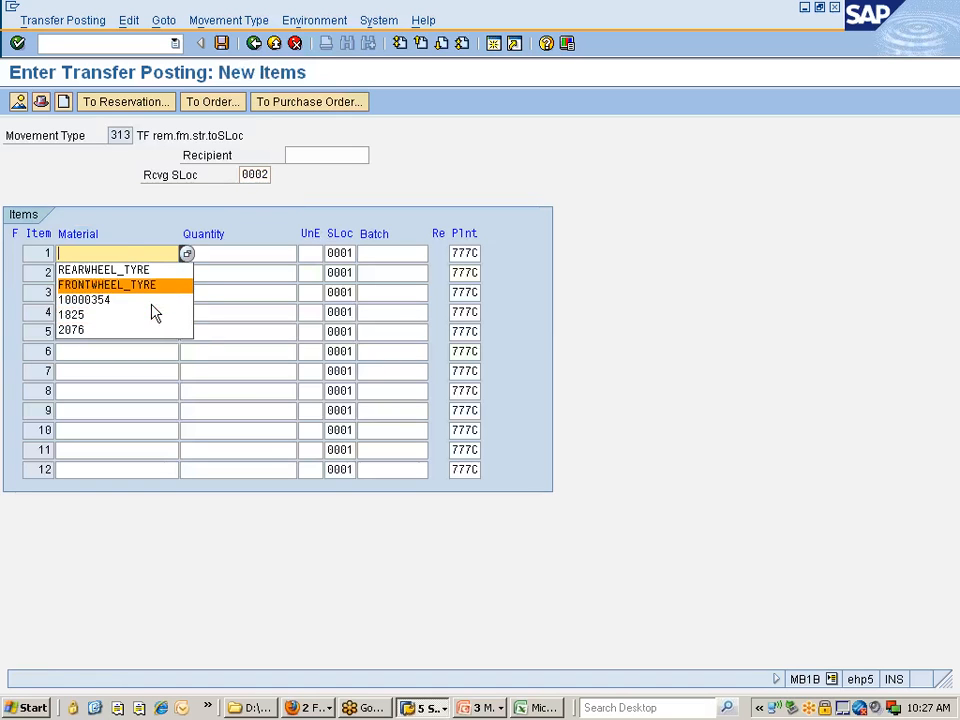
key(Up)
key(Return)
key(Tab)
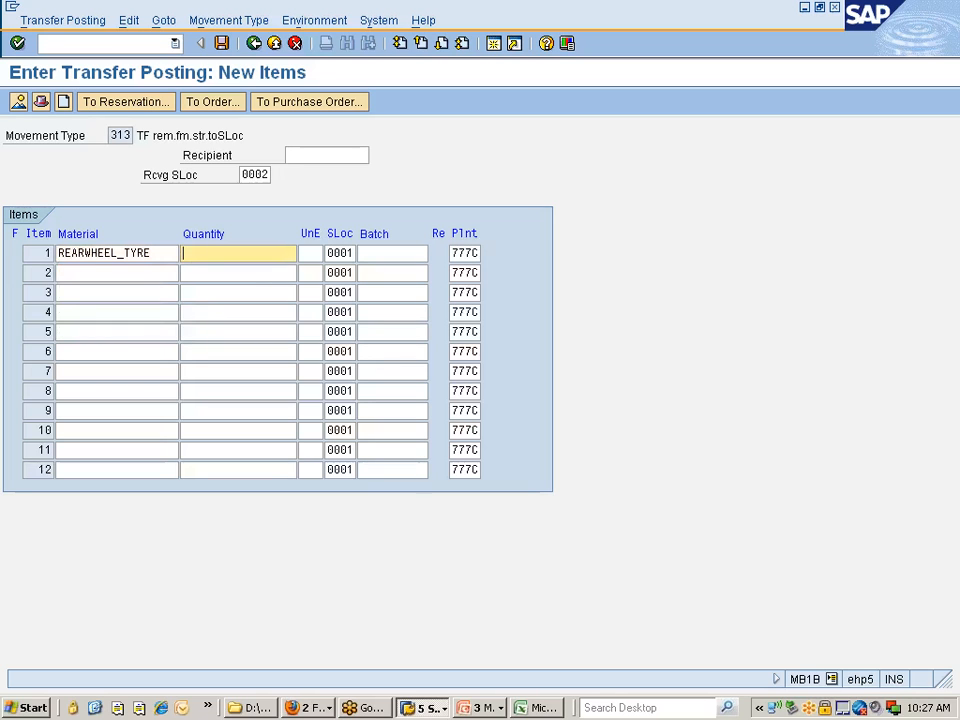
text(10)
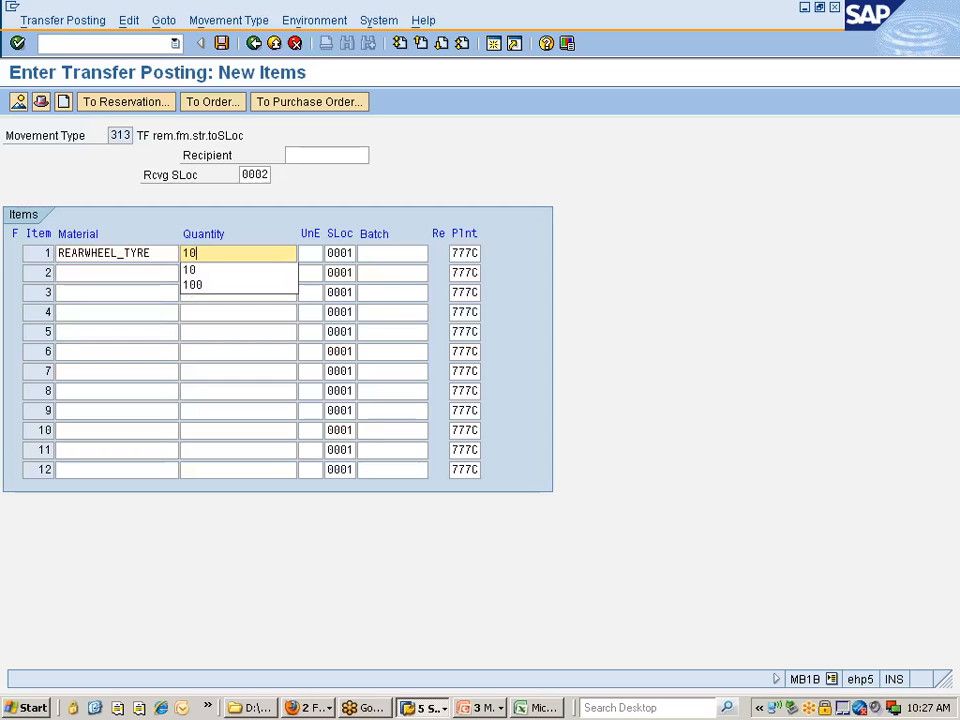
key(Return)
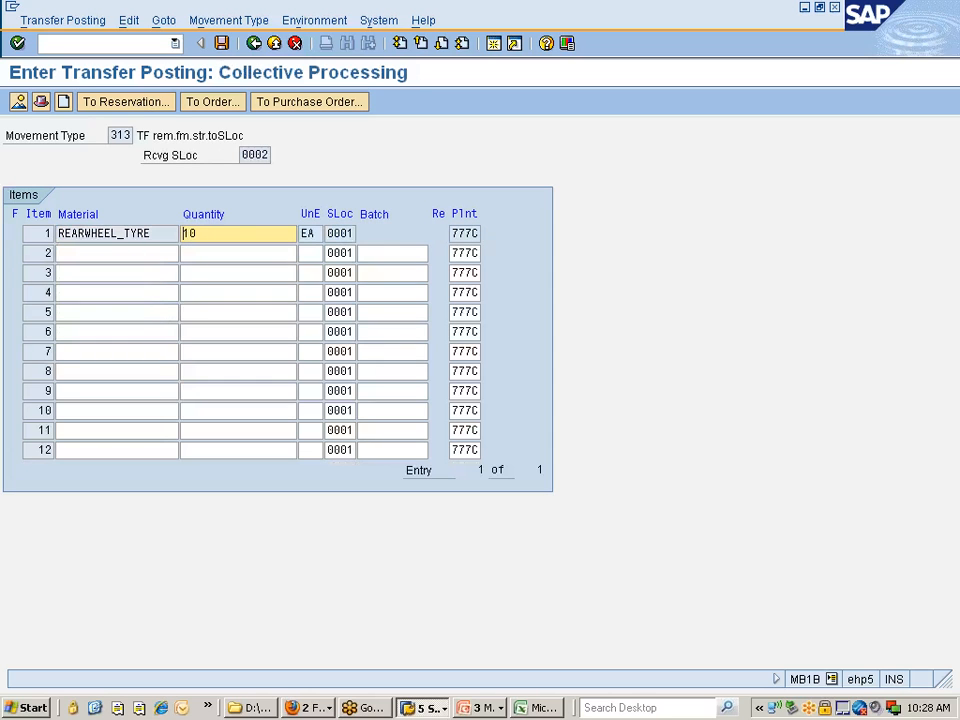
click(222, 44)
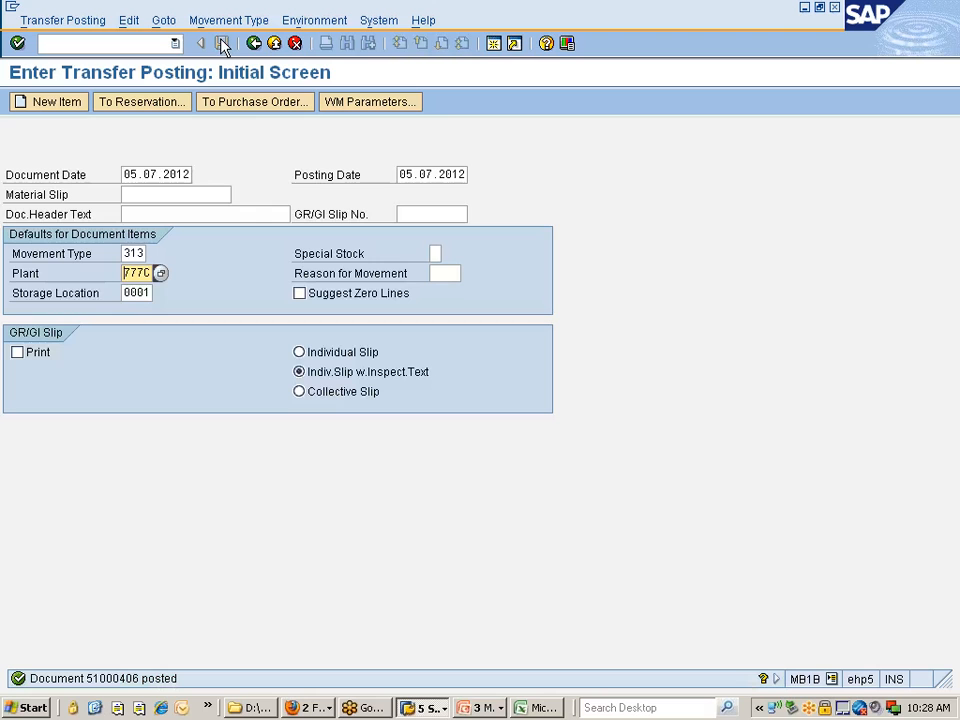
Display the material document just posted and check the movement type and storage location of its first item
click(40, 22)
click(73, 125)
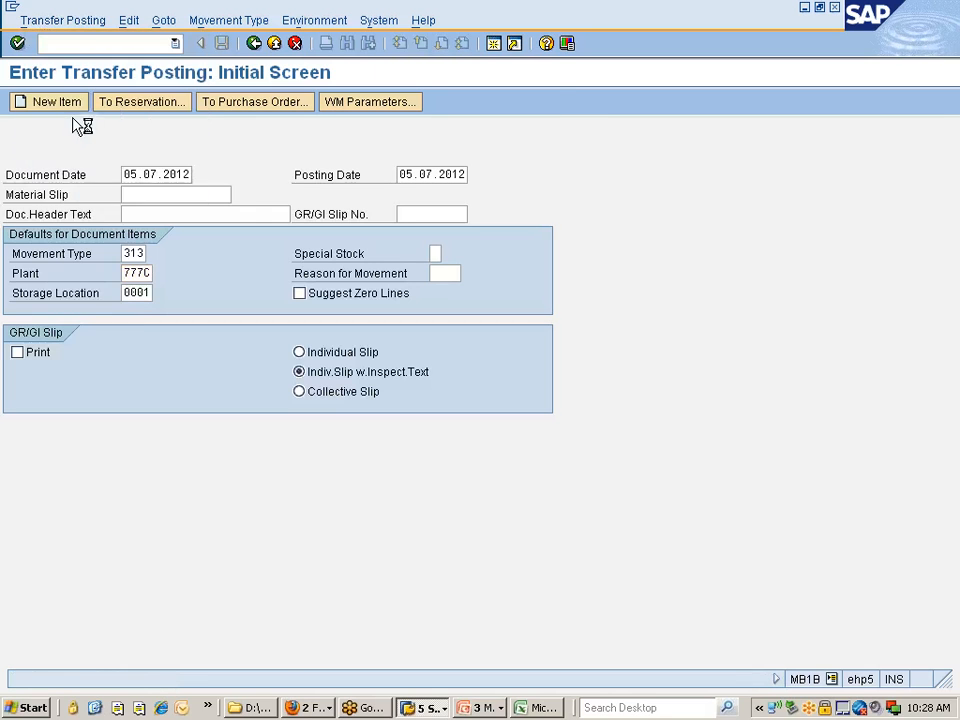
key(Return)
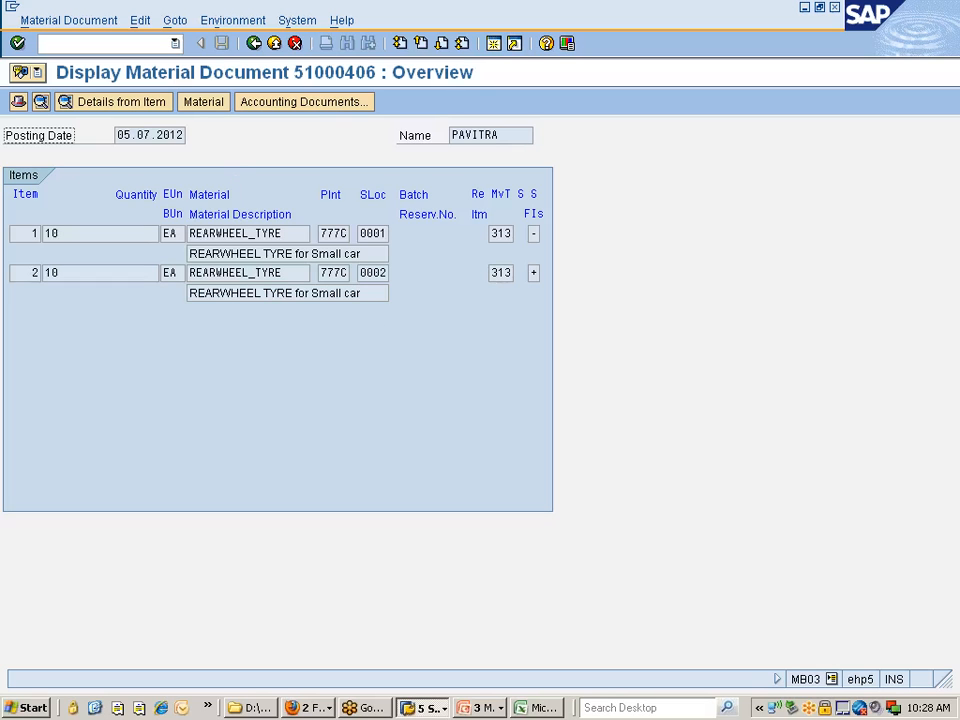
click(521, 233)
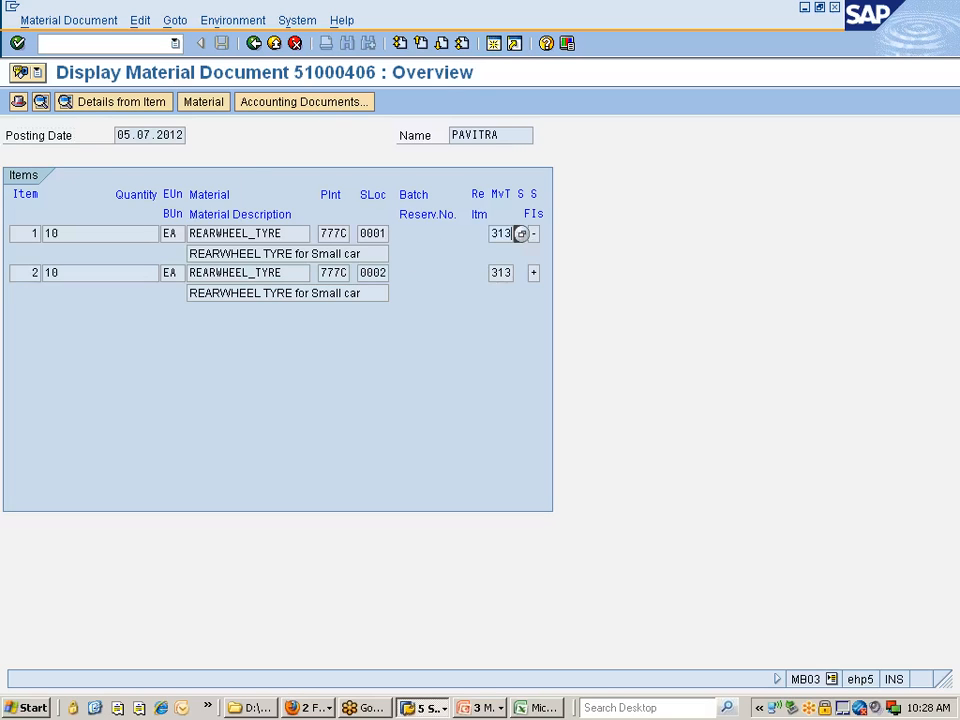
click(392, 233)
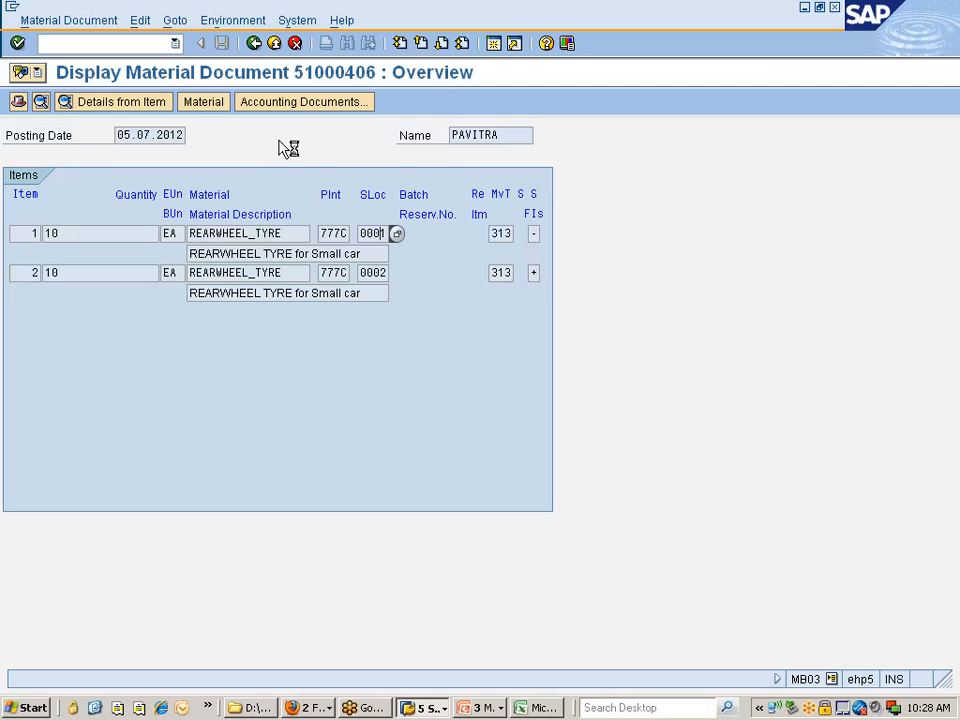
Check whether the material document has accounting documents, and return to the Display Material Document initial screen
click(313, 102)
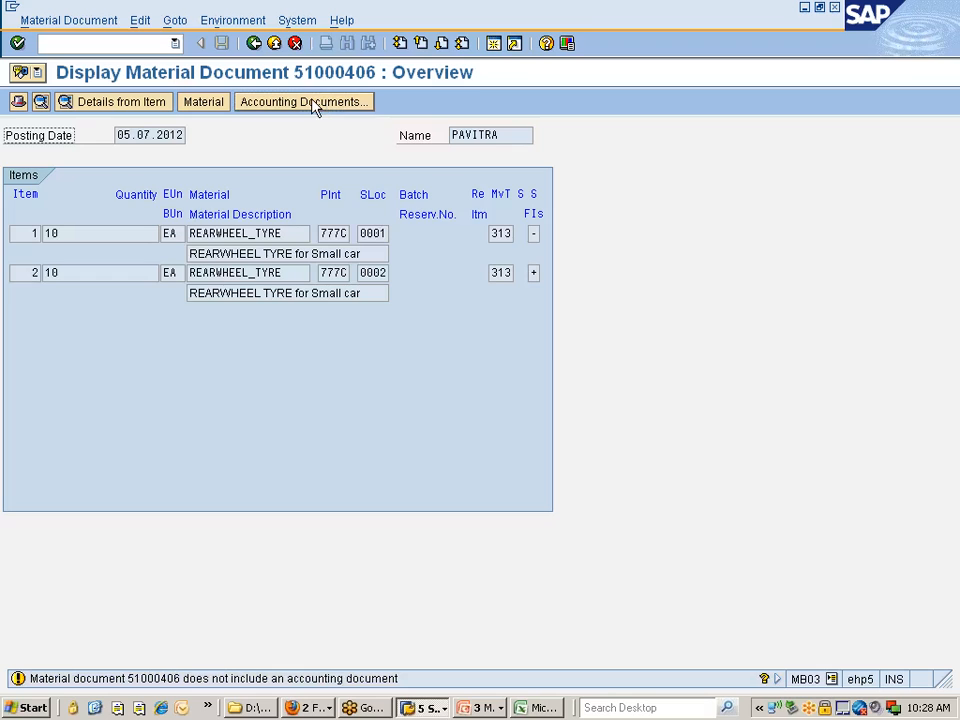
click(313, 102)
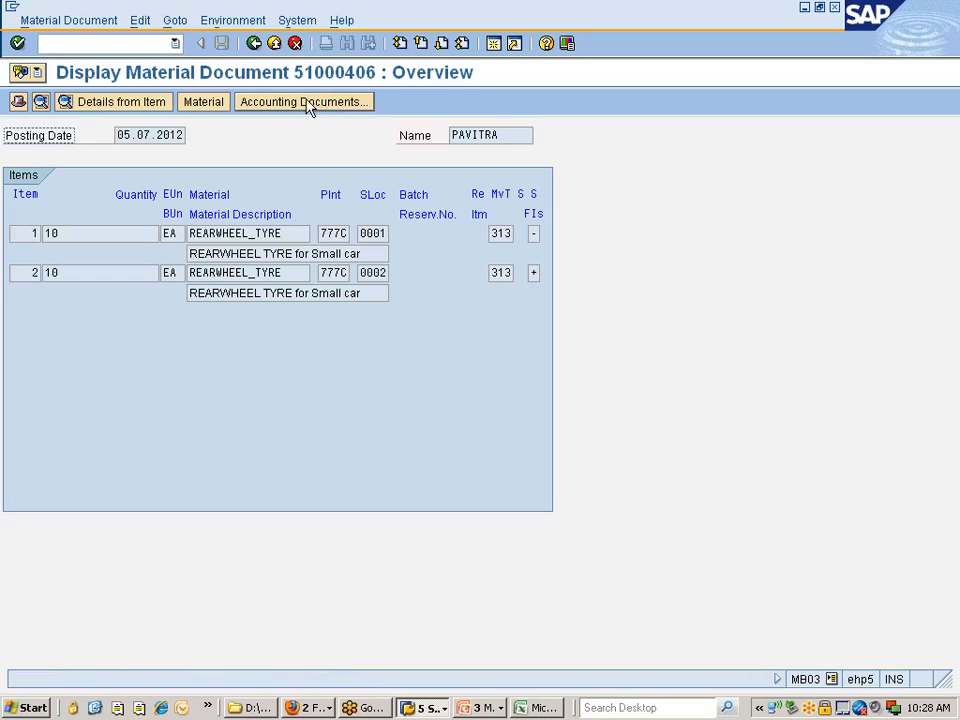
click(315, 108)
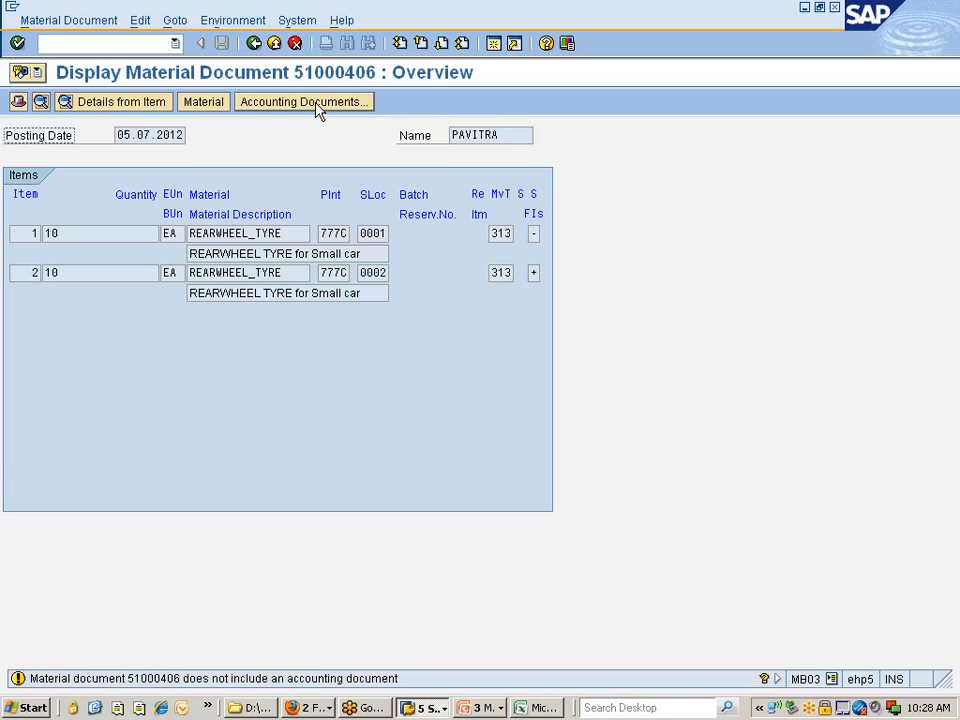
click(315, 102)
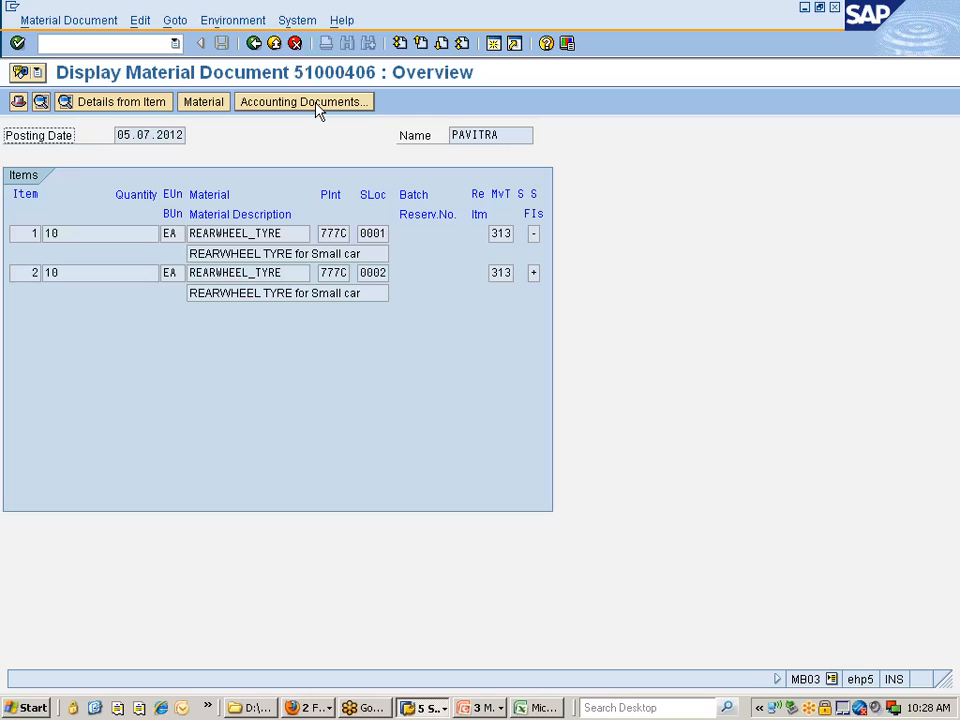
click(256, 44)
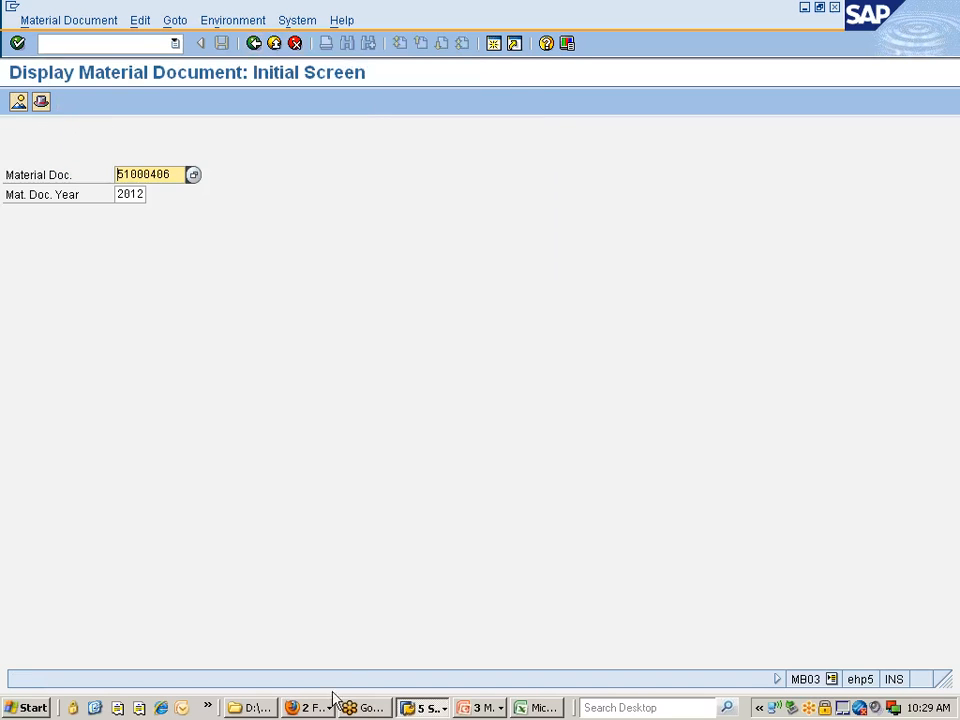
Bring up the Stock Overview of REARWHEEL_TYRE, look through its transfer stock columns, and refresh the stock figures
click(423, 706)
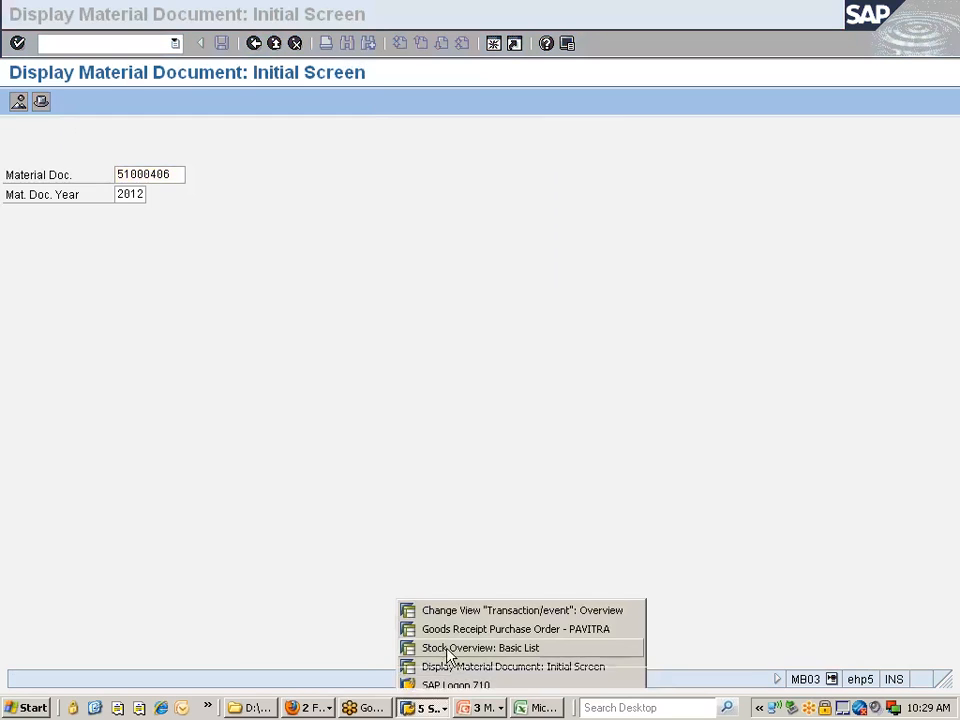
click(450, 643)
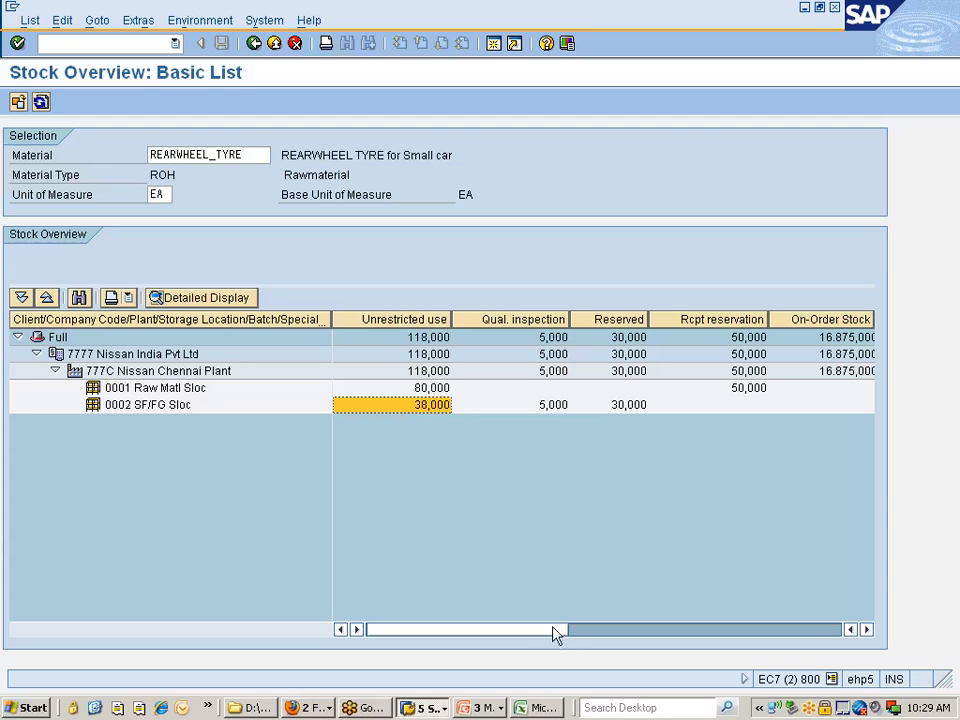
drag(521, 636, 763, 636)
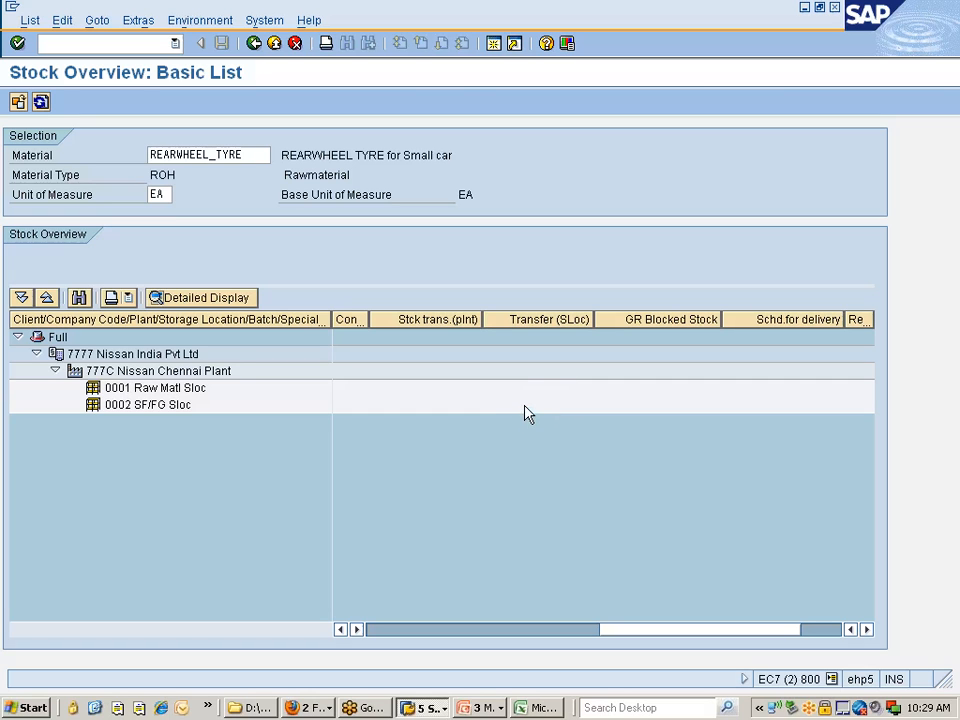
click(41, 103)
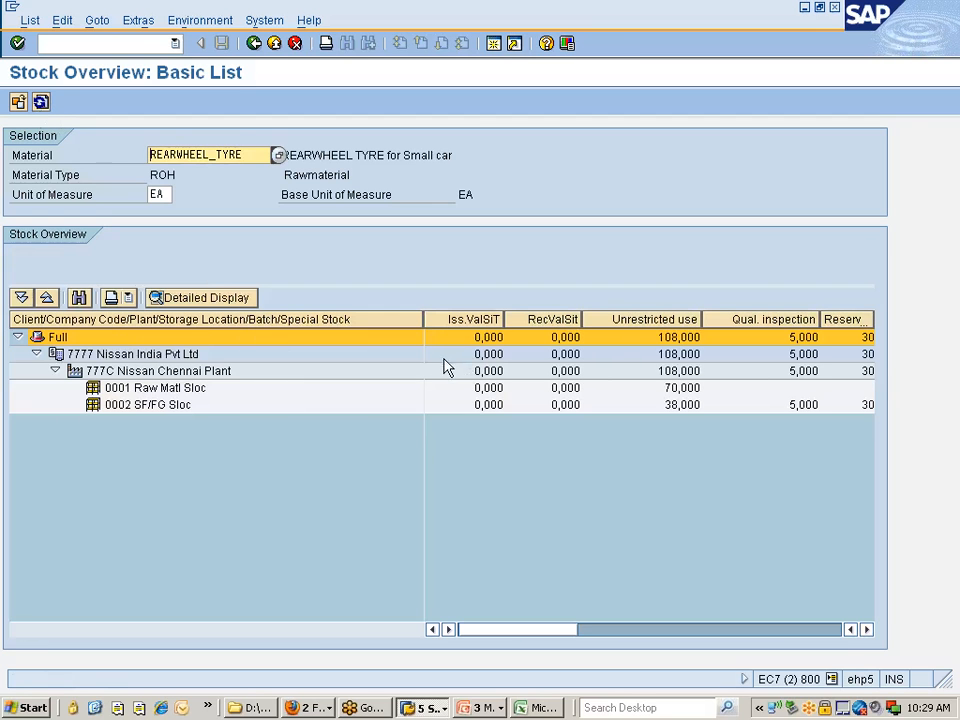
Narrow the hierarchy column and the issuing and receiving valuated stock in transit columns of the stock list
drag(425, 319, 337, 319)
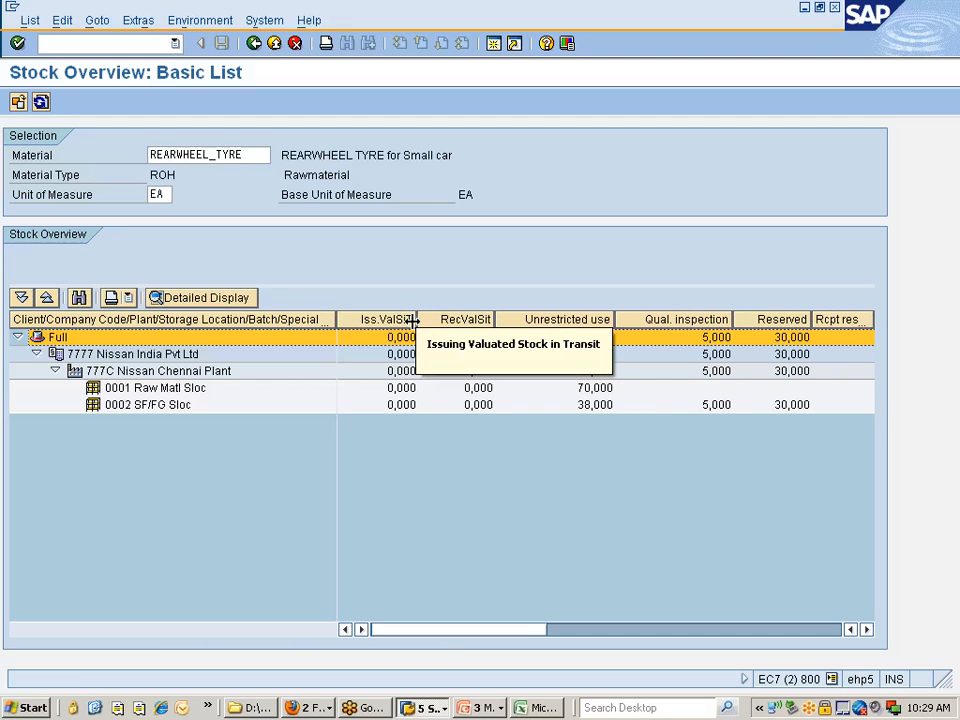
drag(416, 319, 337, 318)
drag(418, 319, 340, 319)
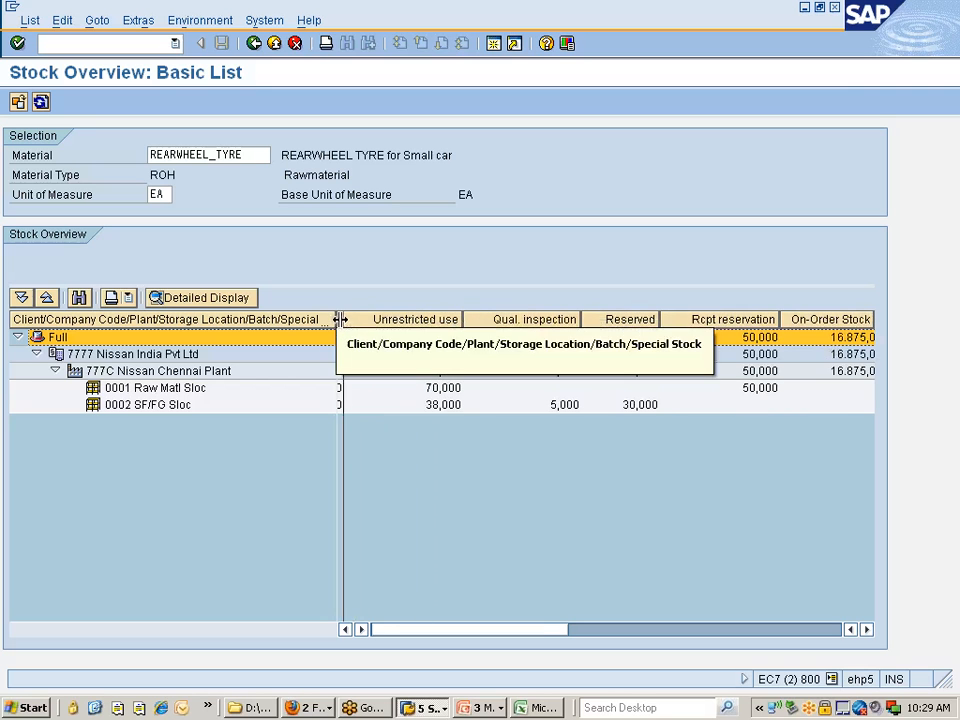
click(598, 630)
click(424, 629)
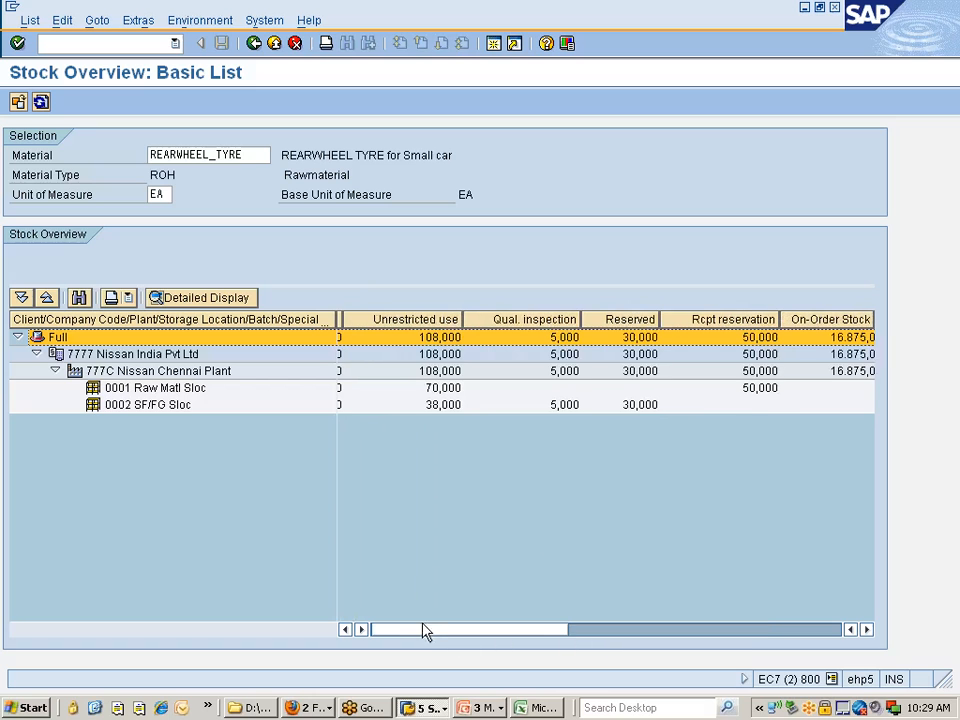
Examine the unrestricted-use stock of storage location 0001 and the Transfer (SLoc) stock of storage location 0002
click(443, 390)
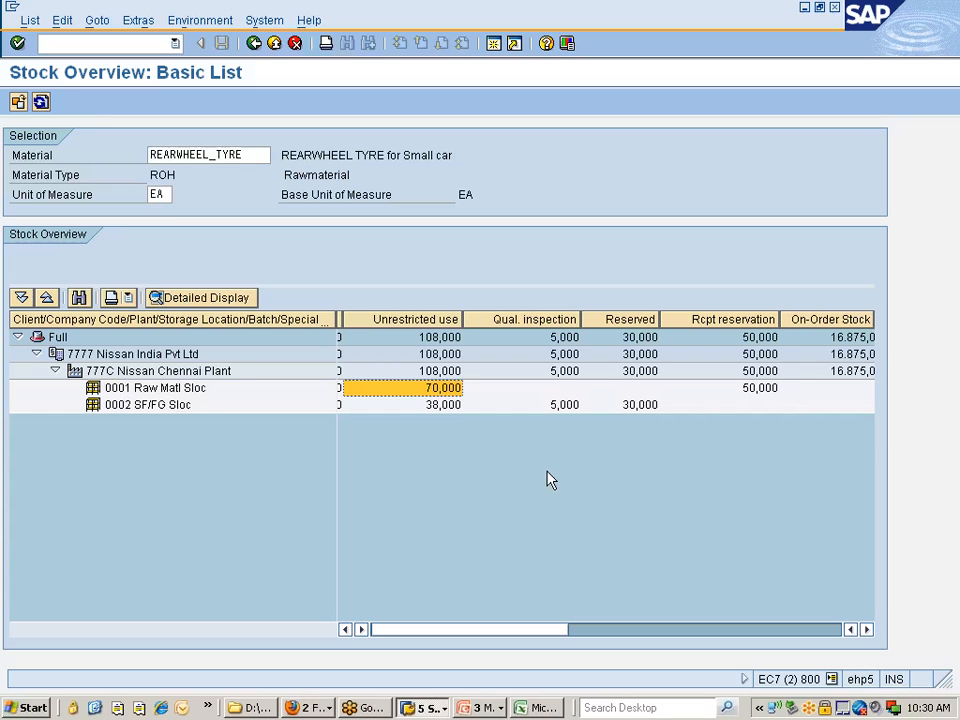
key(Right)
key(Right)
key(Right)
key(Right)
key(Right)
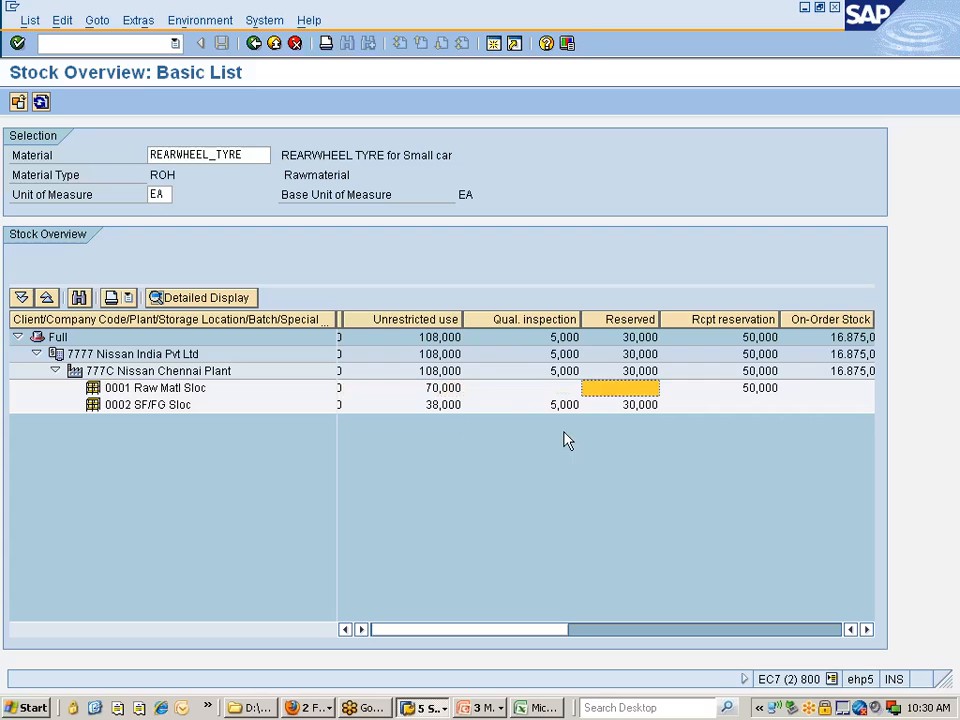
key(Right)
key(Right)
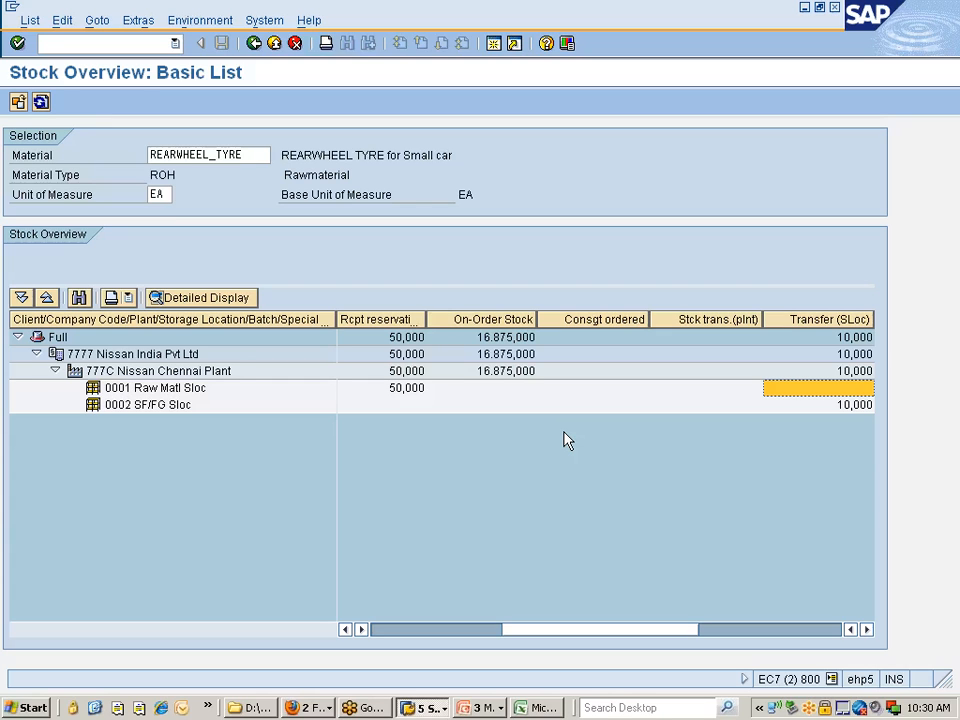
key(Down)
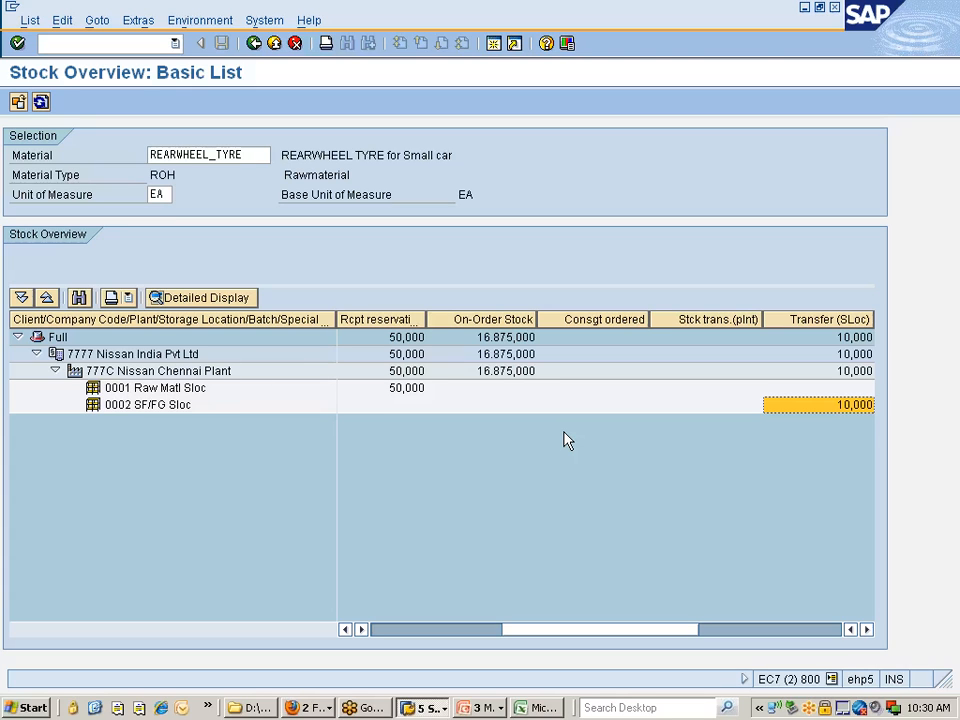
key(Left)
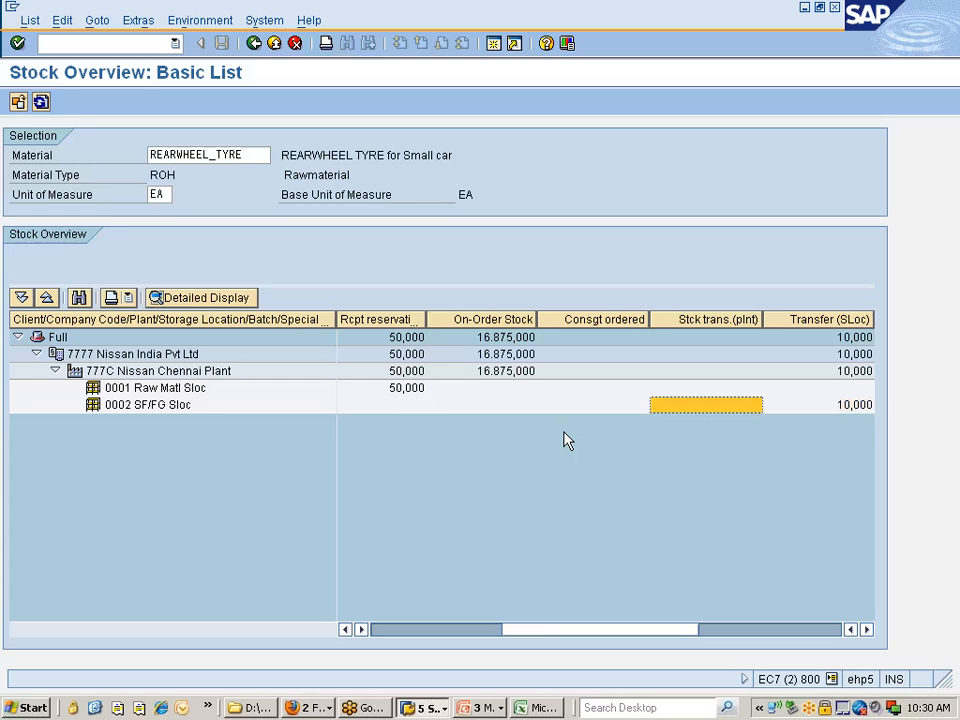
key(Right)
key(Right)
key(Left)
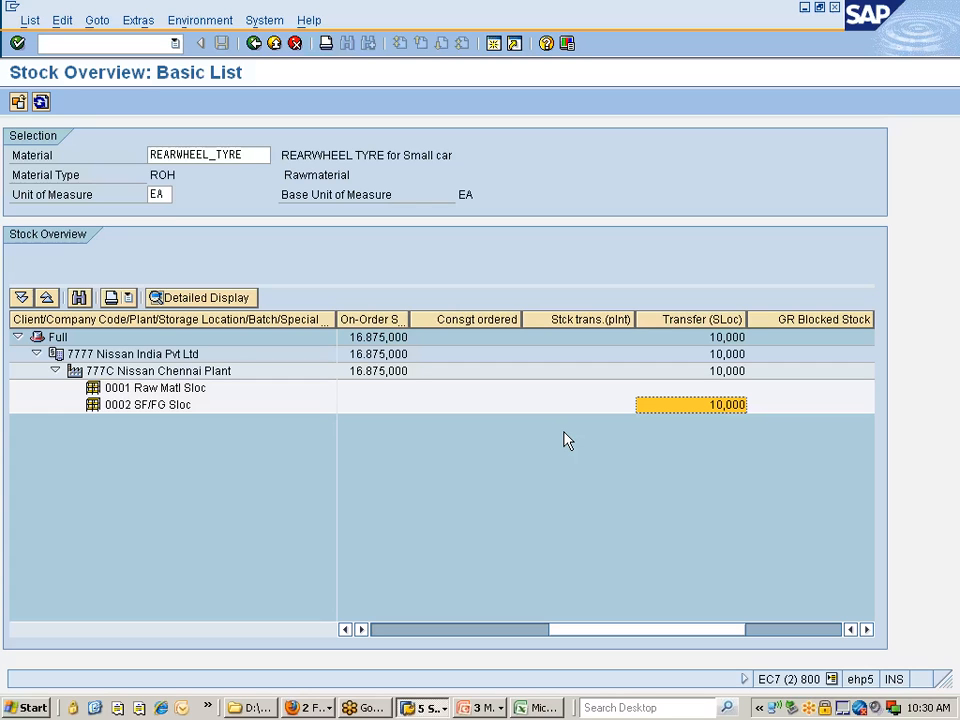
Return to the transfer posting initial screen and choose the storage location movement for placing in storage, movement type 315
key(alt+Tab)
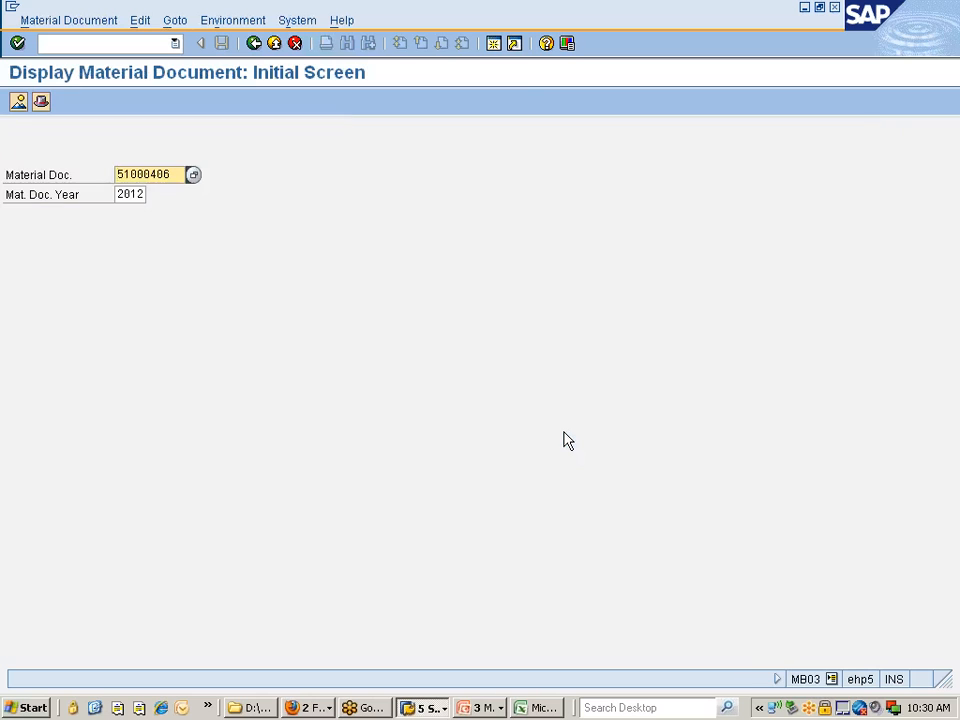
key(alt+Tab)
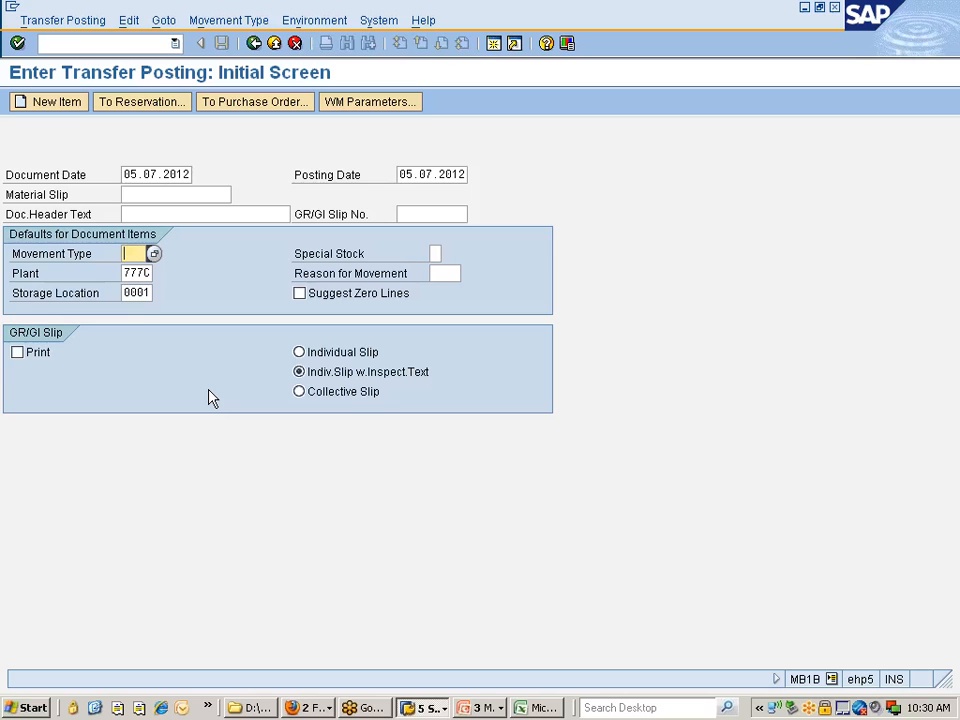
click(250, 21)
mouse_move(249, 45)
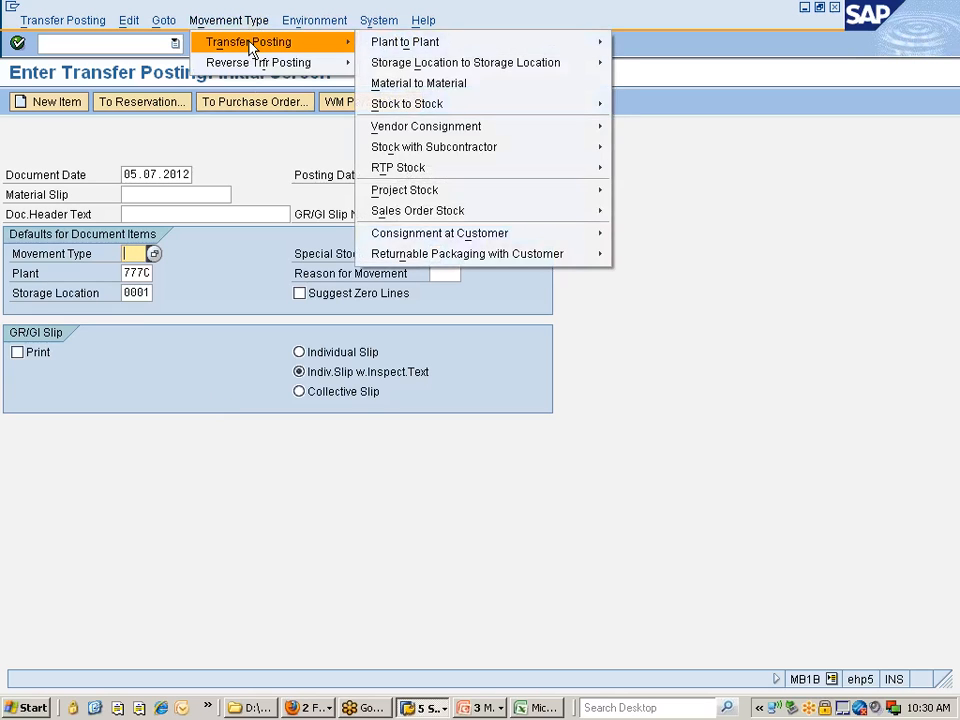
mouse_move(489, 72)
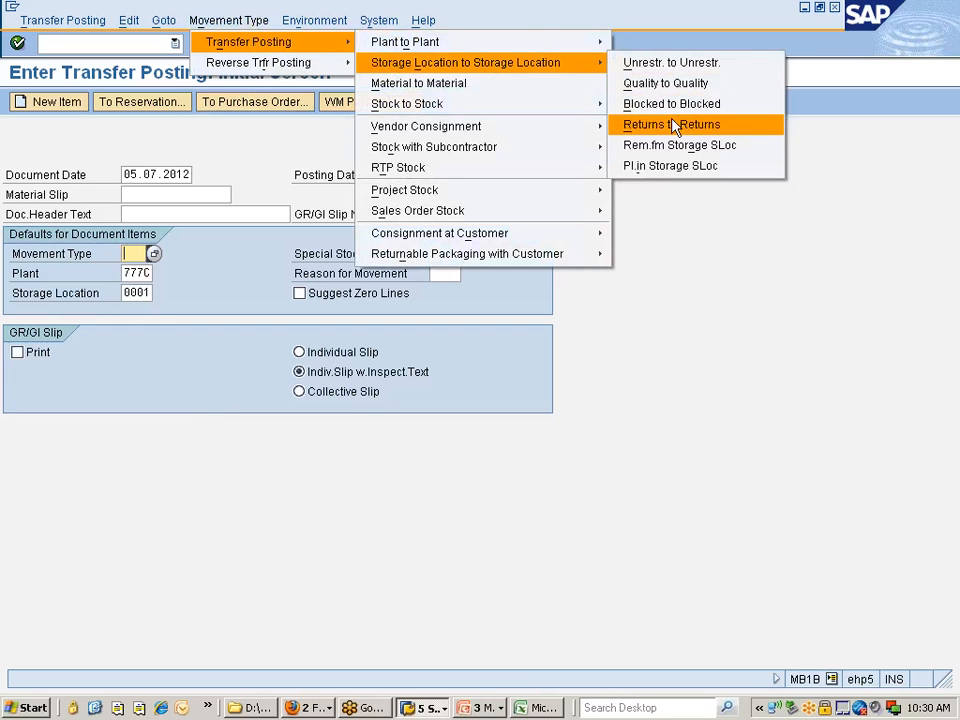
click(647, 168)
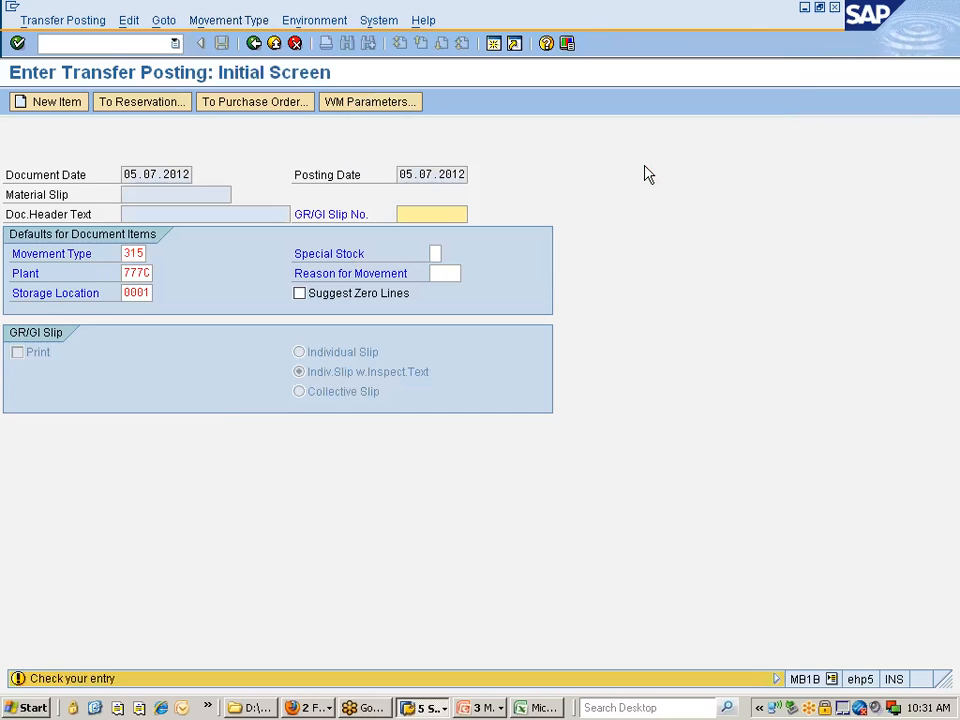
Set the receiving storage location to 0002 and proceed to the new items
click(148, 293)
key(BackSpace)
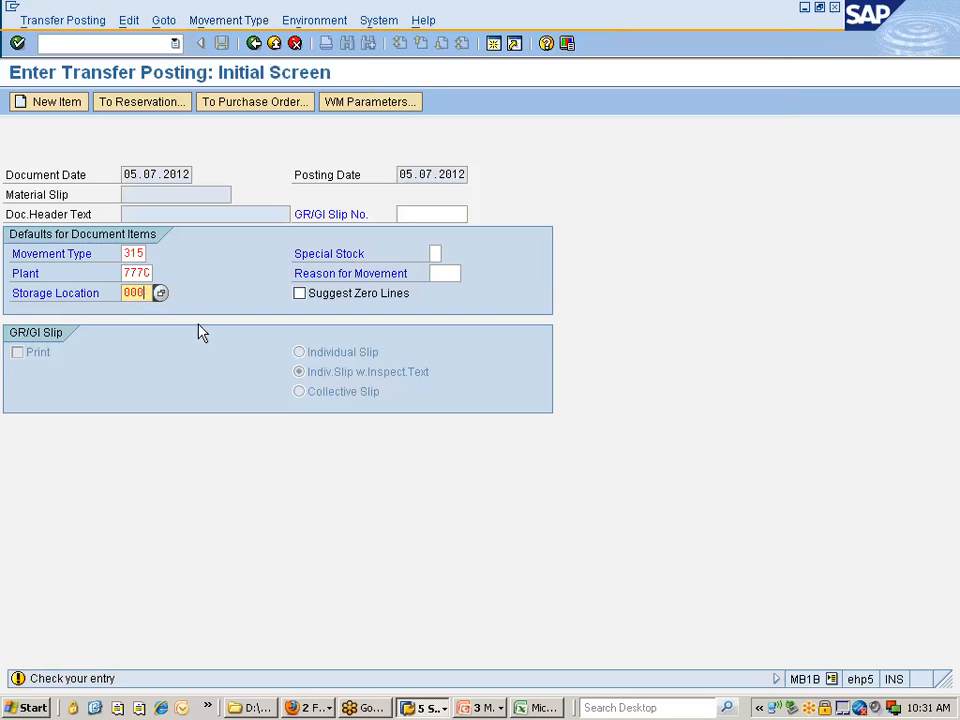
text(2)
key(Return)
Enter material REARWHEEL_TYRE as the first item and try to accept it with quantity 11
key(Down)
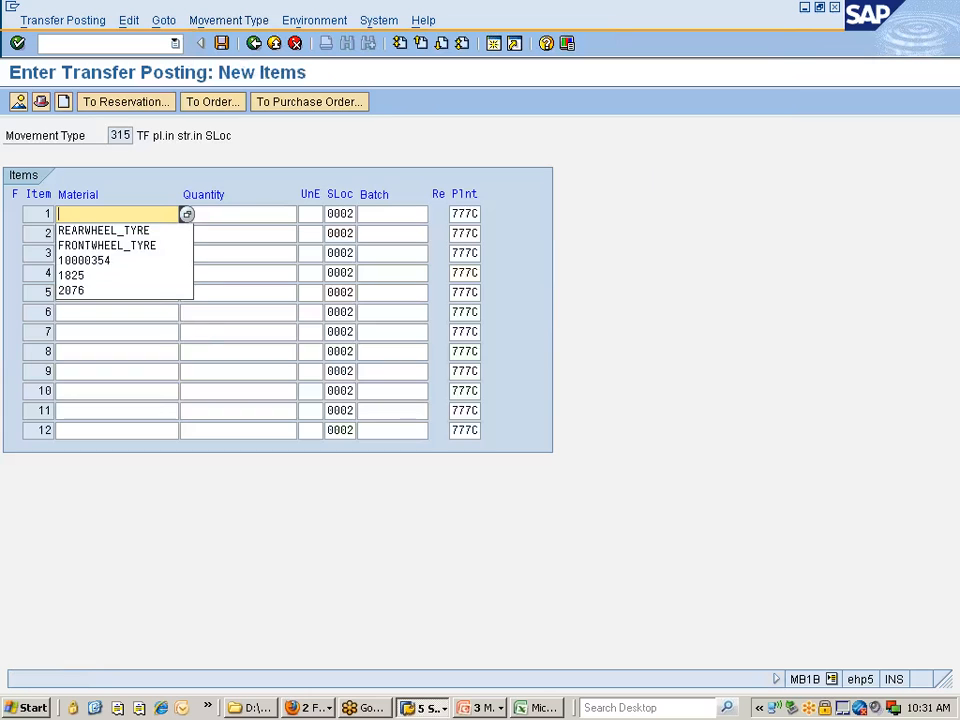
key(Down)
key(Return)
key(Tab)
key(Down)
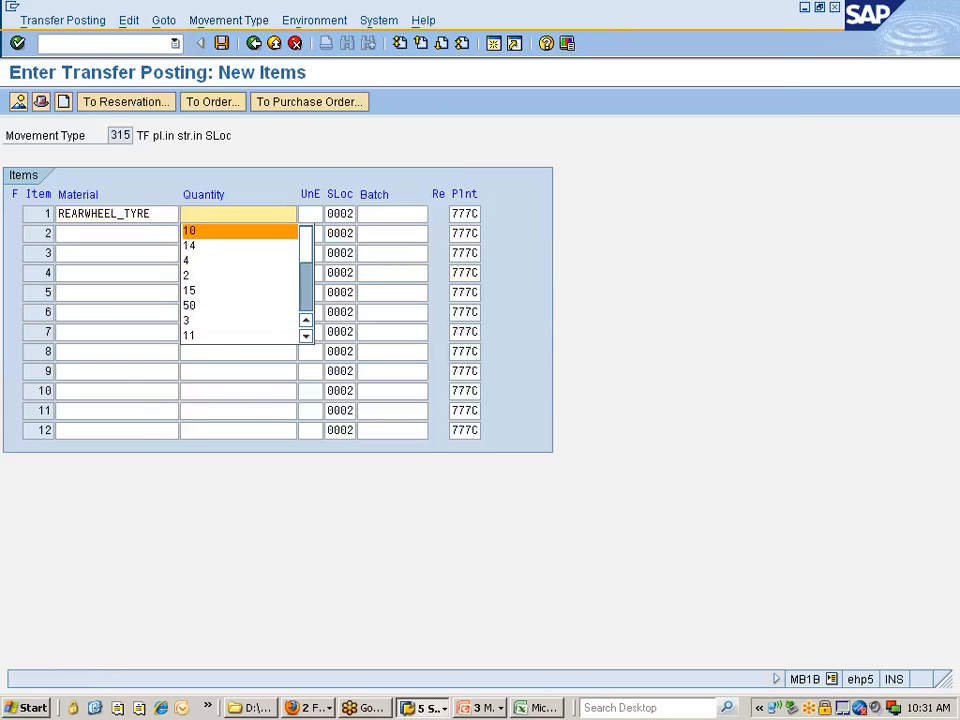
click(215, 231)
key(BackSpace)
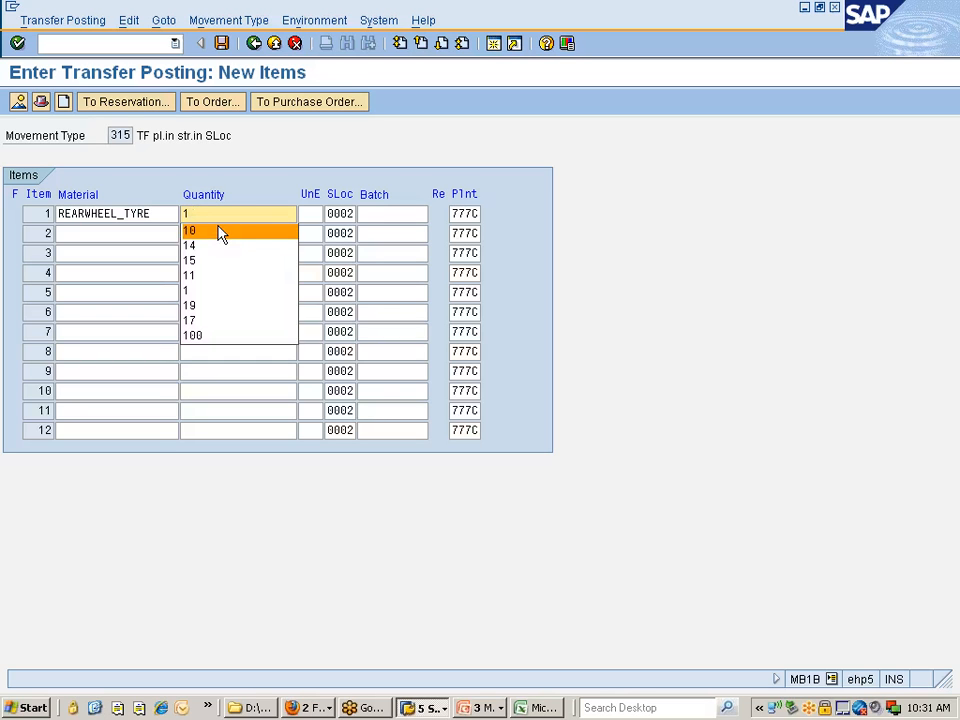
text(1)
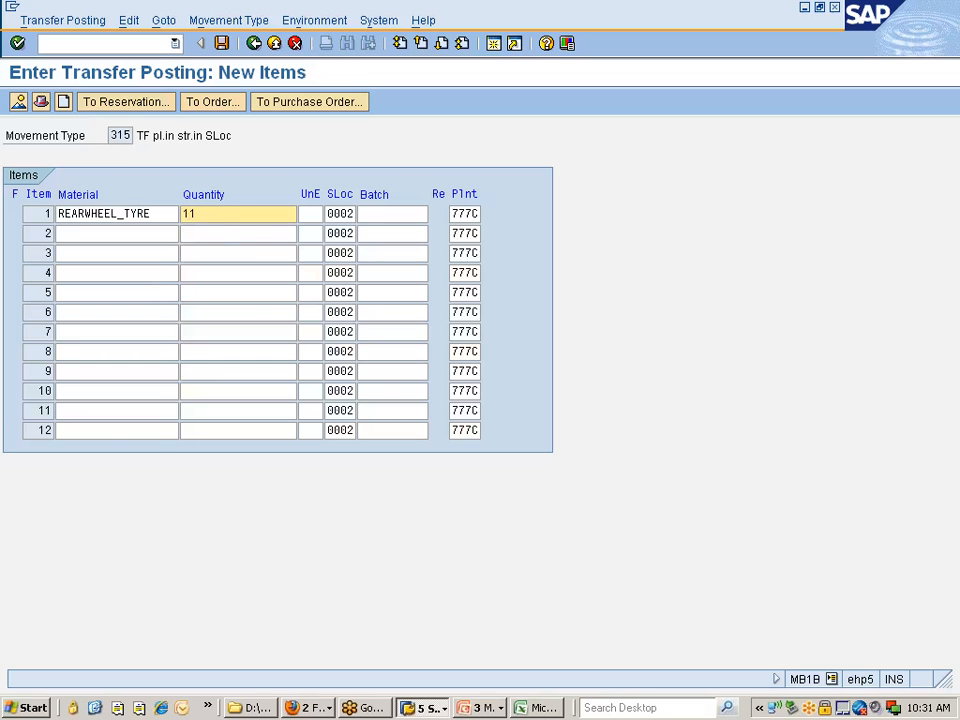
key(Return)
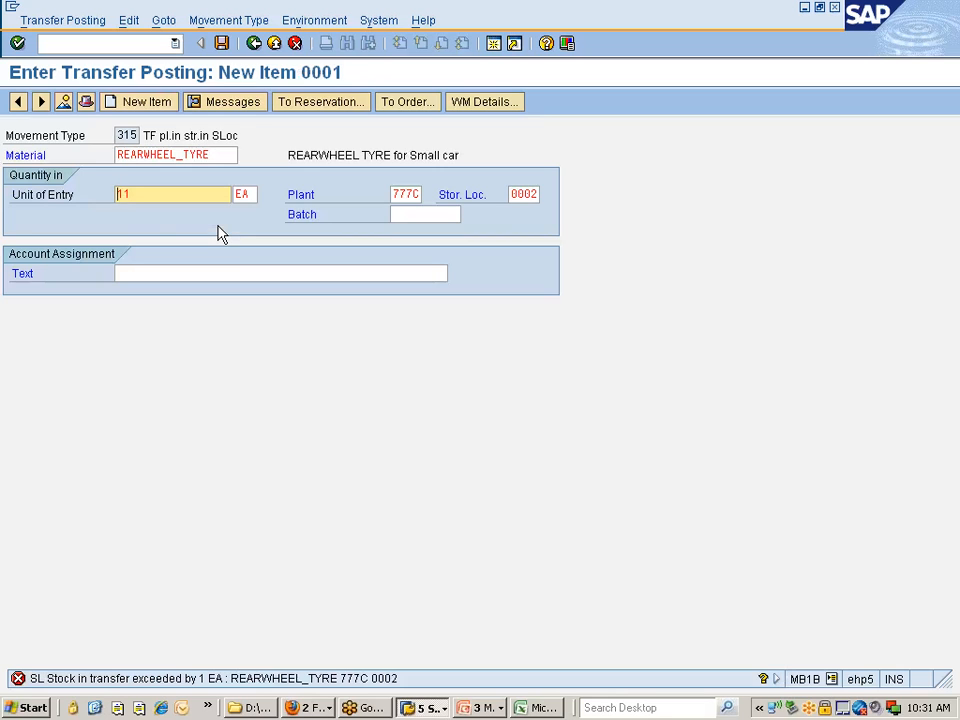
Reduce the quantity of the REARWHEEL_TYRE item to 9 and accept the item
key(End)
key(BackSpace)
text(0)
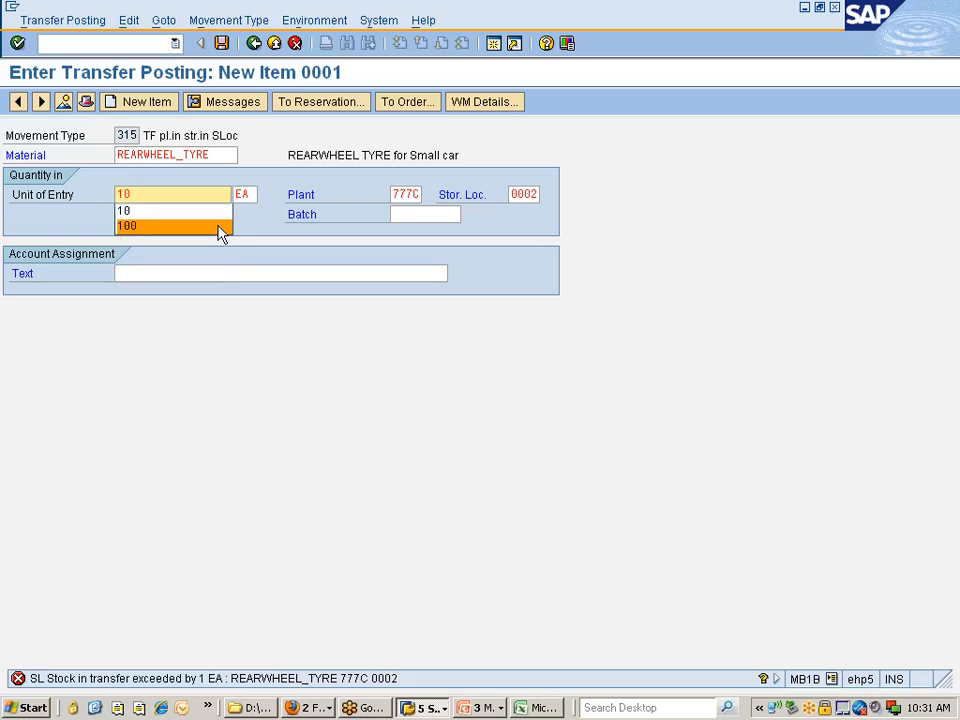
key(BackSpace)
key(BackSpace)
text(09)
key(Return)
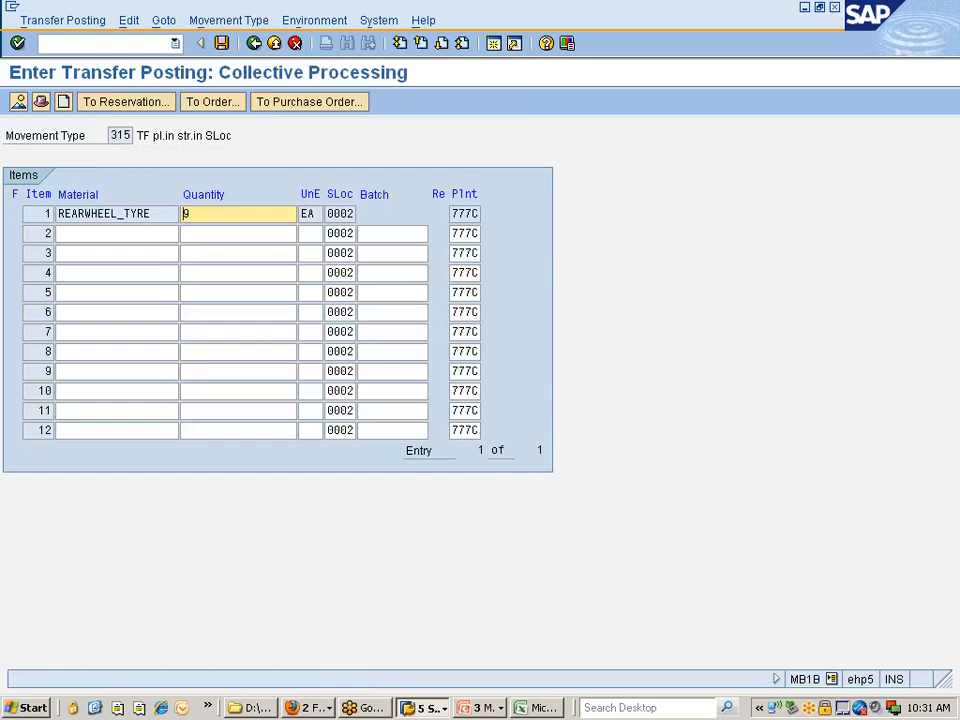
Set the REARWHEEL_TYRE item's quantity to 10 and post the transfer
key(BackSpace)
text(1)
click(221, 231)
click(221, 43)
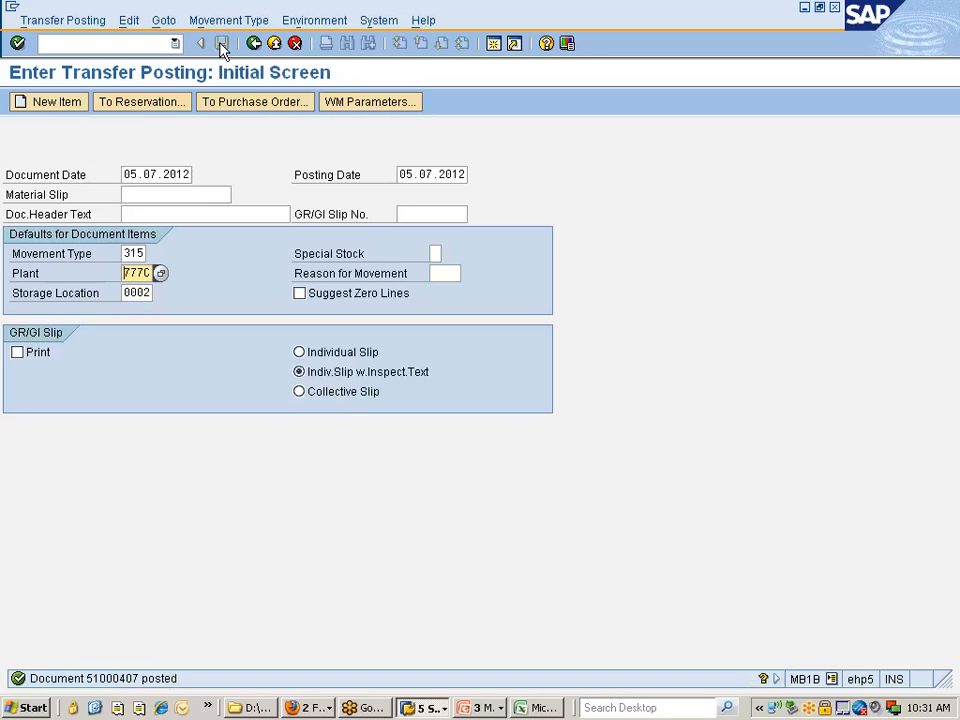
Refresh the Stock Overview of REARWHEEL_TYRE and check the unrestricted-use stock of storage location 0002
key(alt+Tab)
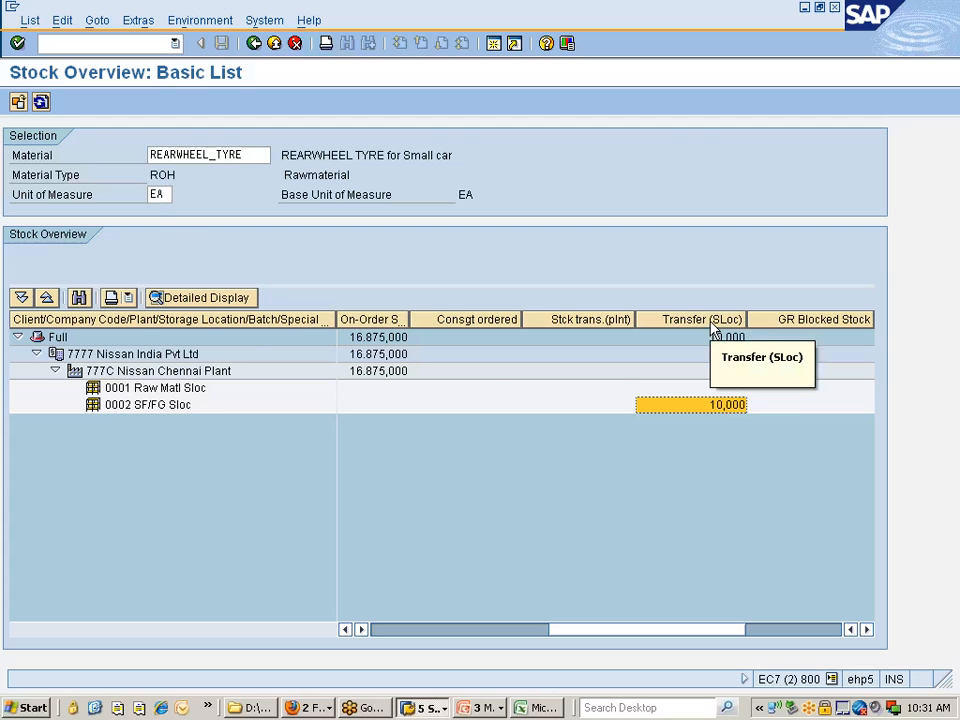
click(41, 102)
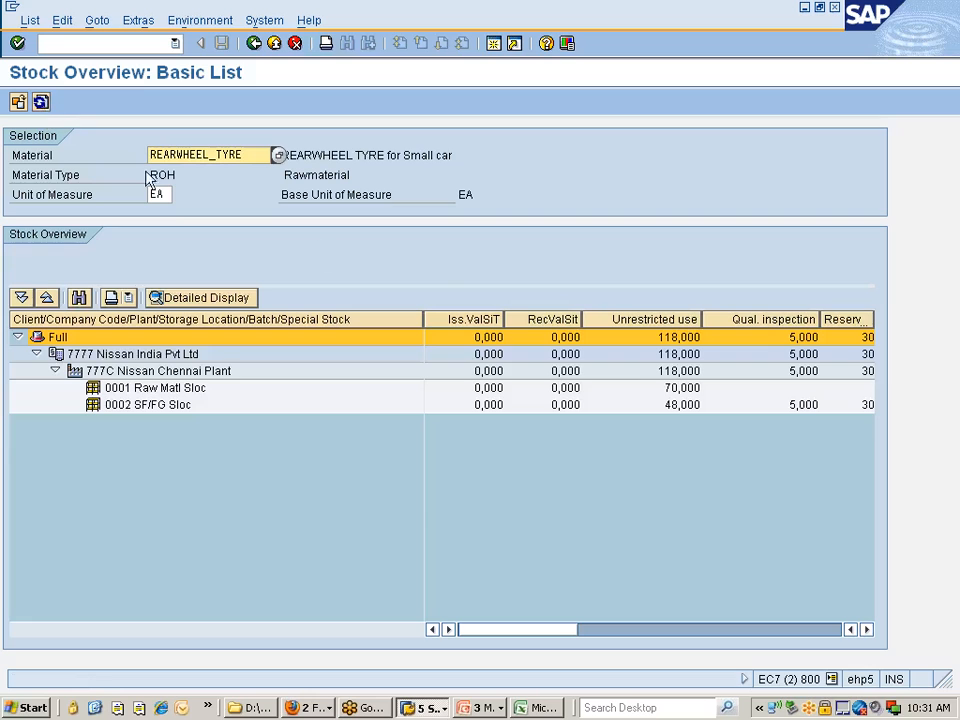
click(680, 405)
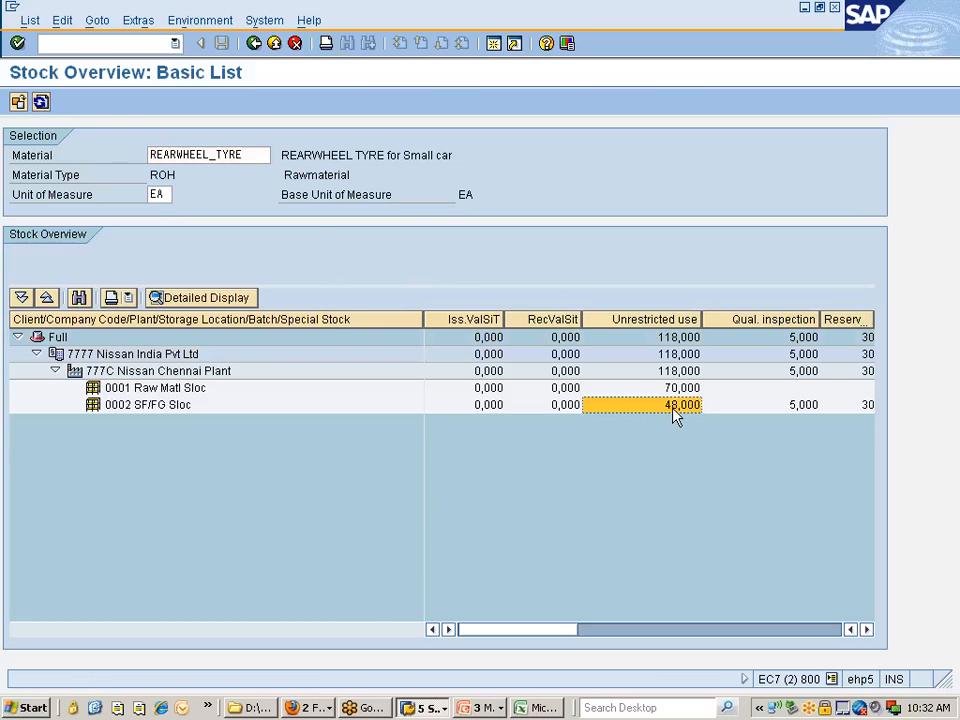